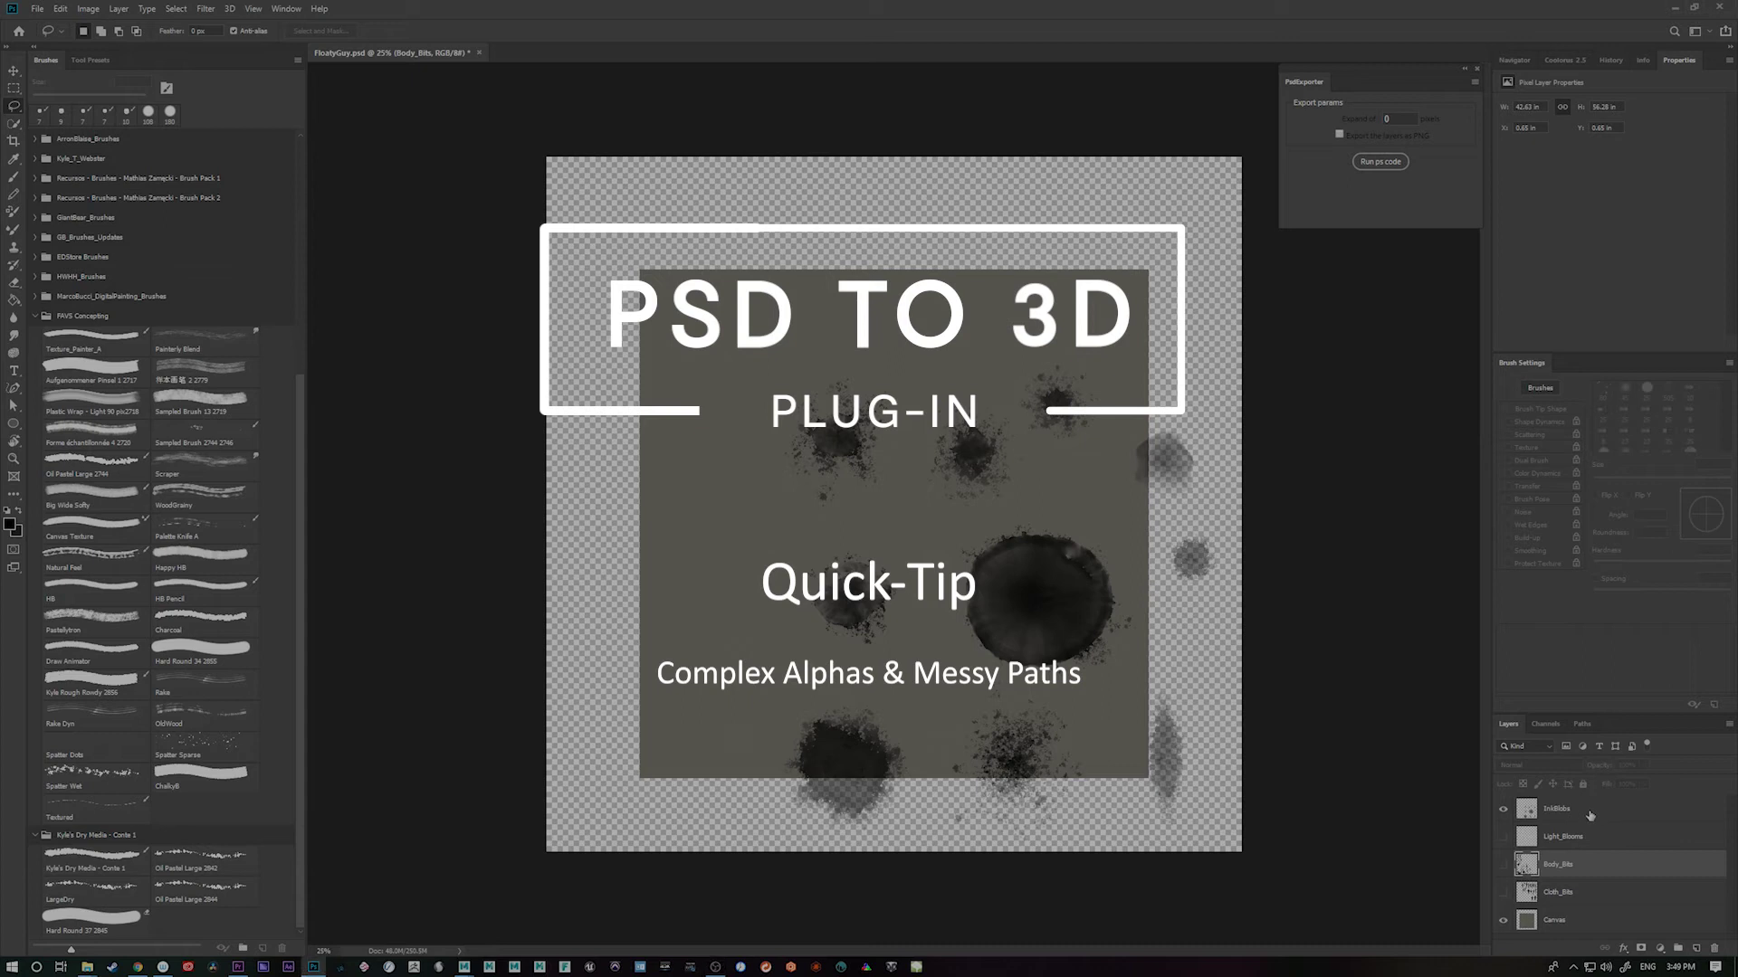
Move the InkBlobs layer's ink splotches up and left so they sit inside the grey canvas square
{"action": "key", "text": "v"}
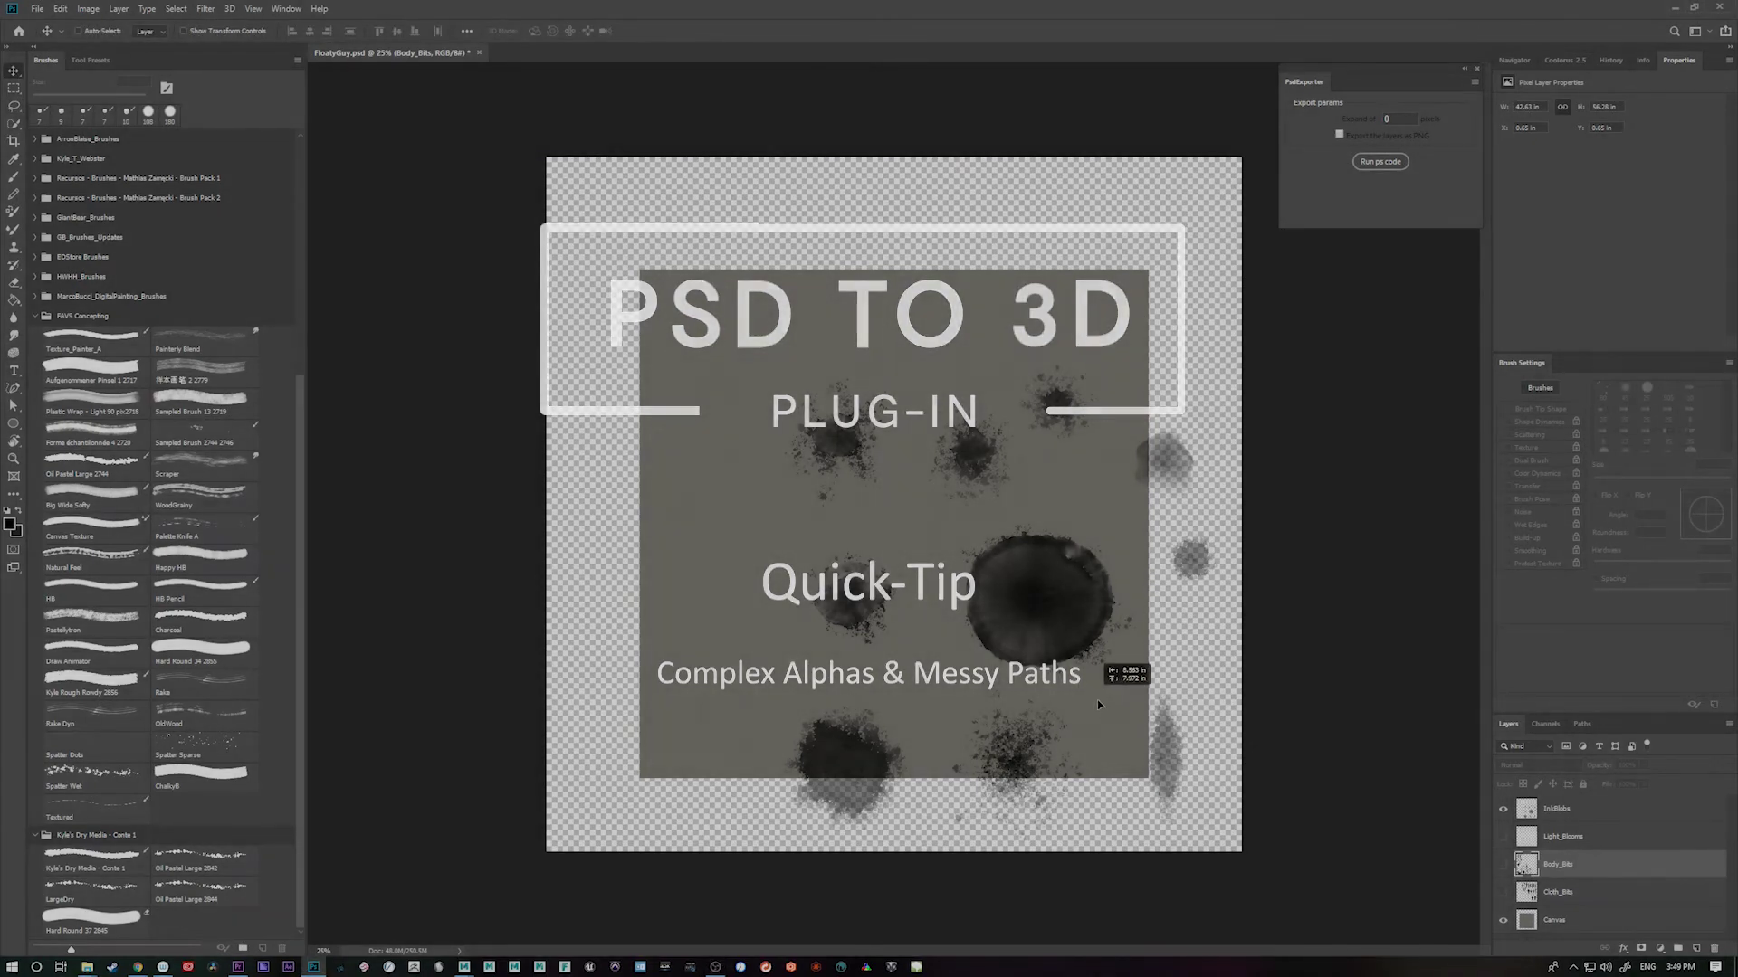
{"action": "left_click", "coordinate": [1558, 808]}
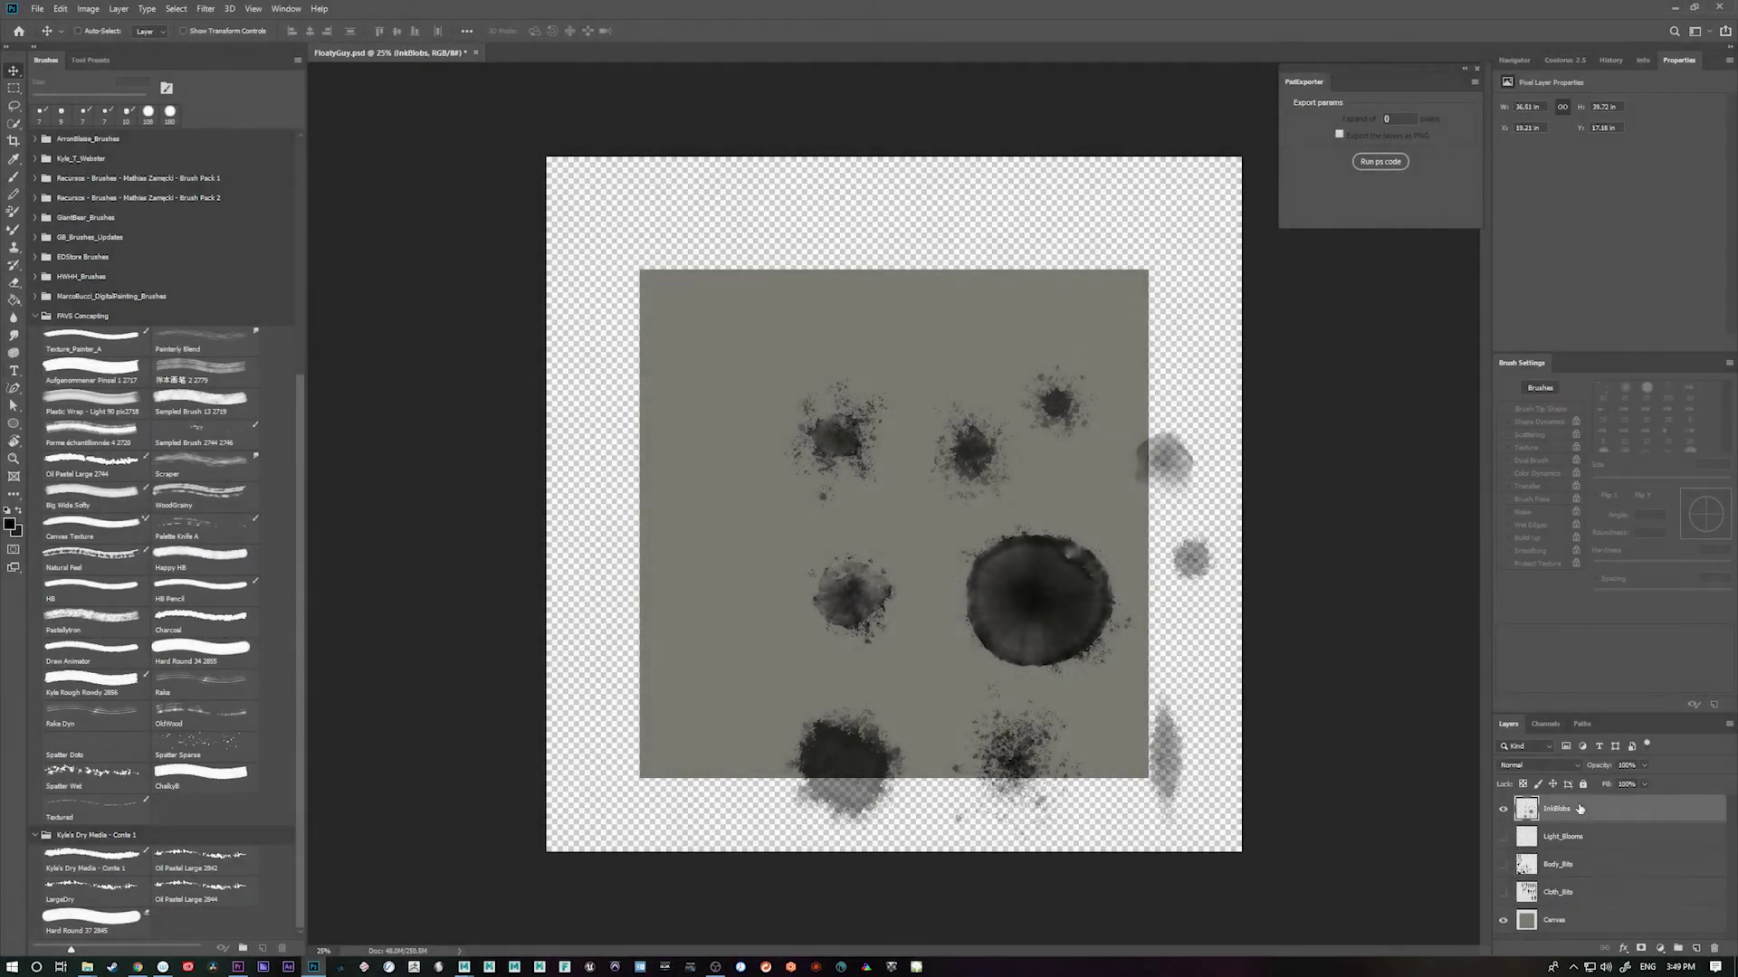
{"action": "mouse_move", "coordinate": [1118, 764]}
{"action": "left_mouse_down"}
{"action": "mouse_move", "coordinate": [1032, 665]}
{"action": "mouse_move", "coordinate": [1012, 671]}
{"action": "mouse_move", "coordinate": [1147, 787]}
{"action": "mouse_move", "coordinate": [1055, 714]}
{"action": "mouse_move", "coordinate": [1052, 735]}
{"action": "left_mouse_up"}
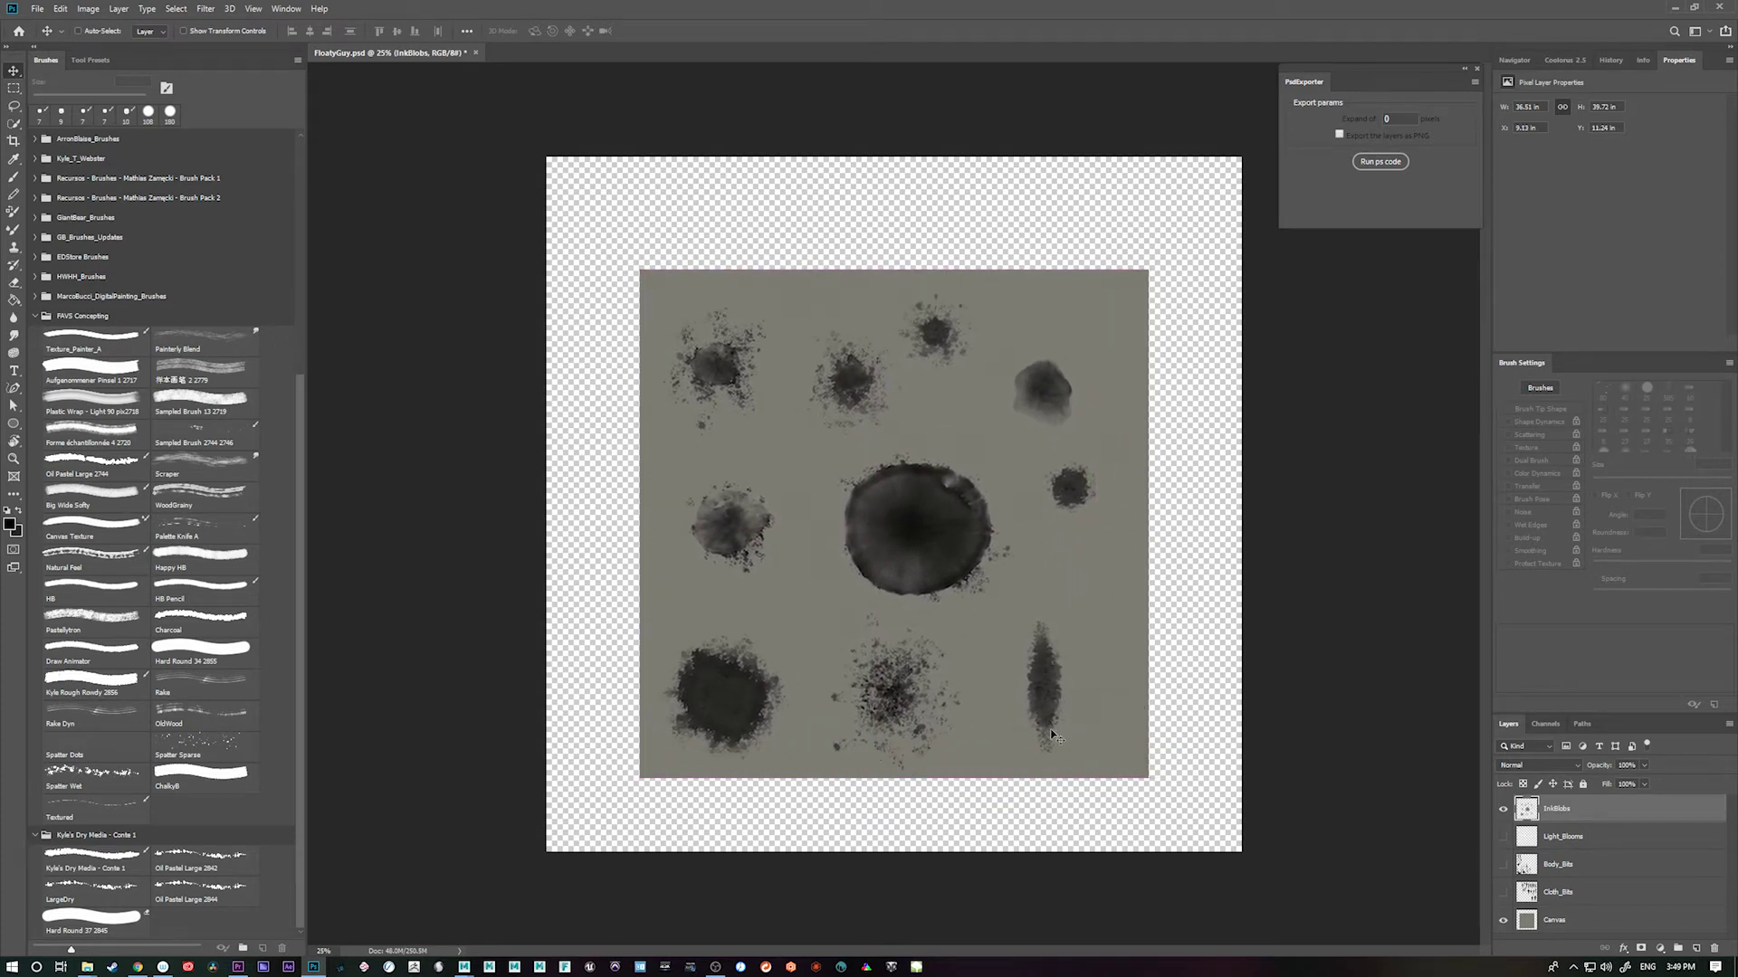
Run the PSD export and save it as FloatyGuy_Flat.psd in the FloatyGuy source images folder
{"action": "left_click", "coordinate": [1382, 163]}
{"action": "left_click", "coordinate": [391, 540]}
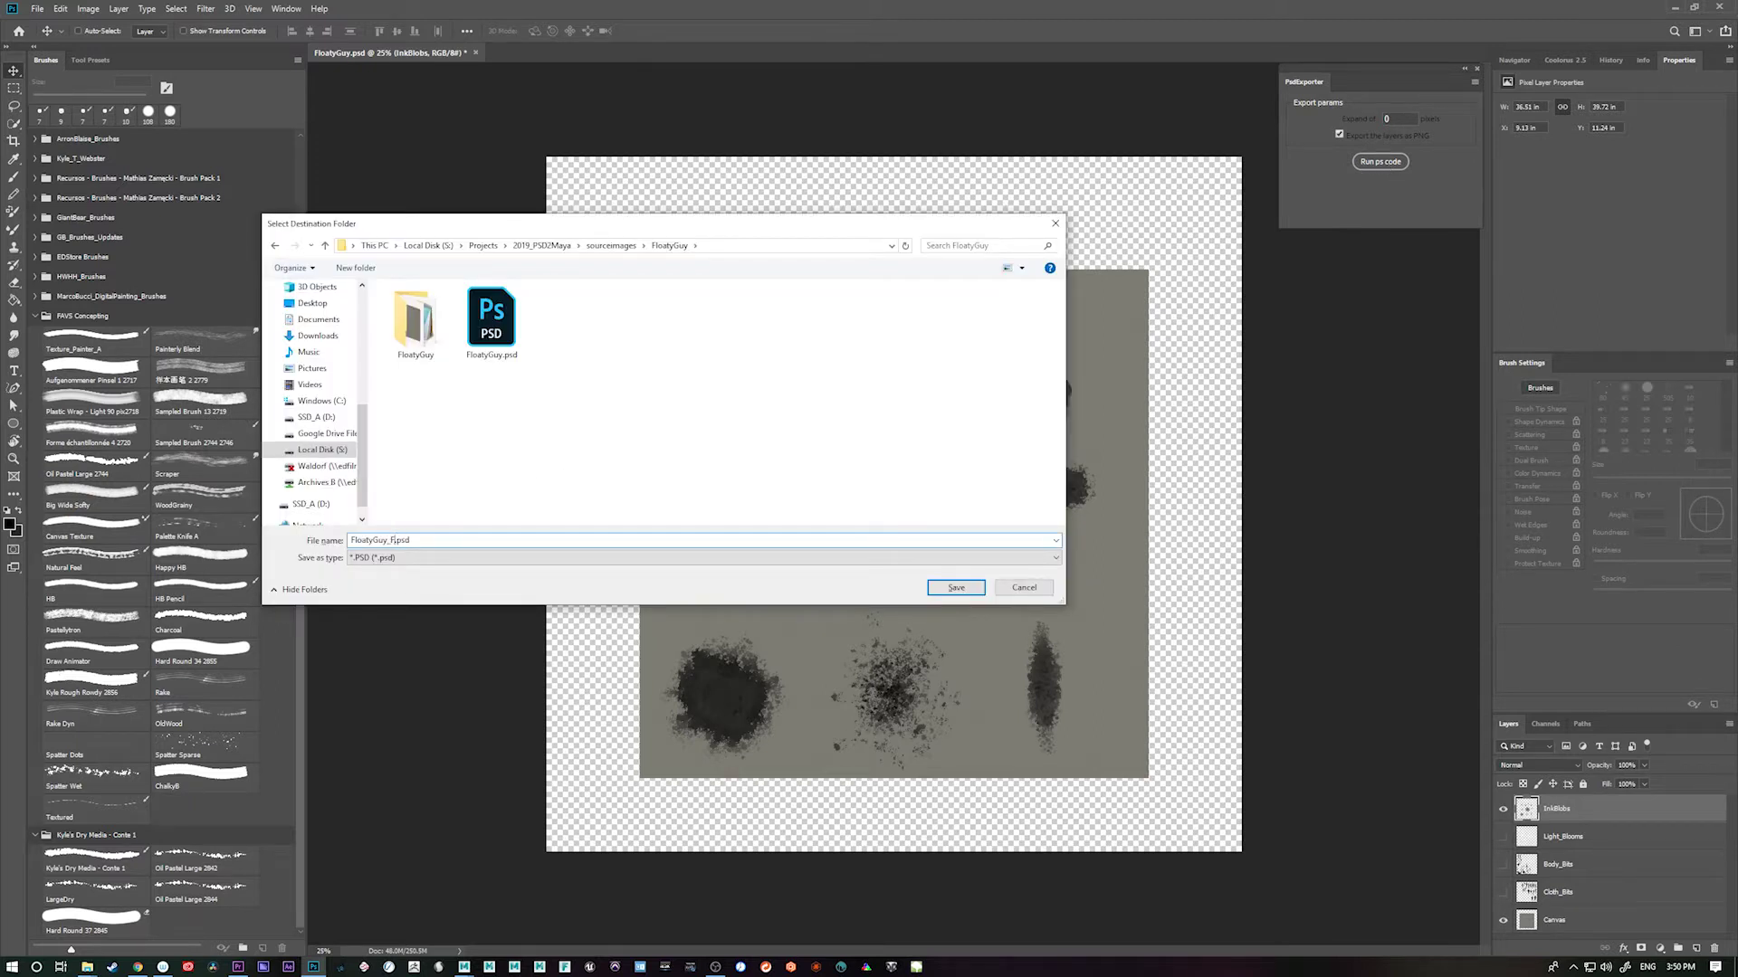
{"action": "key", "text": "Return"}
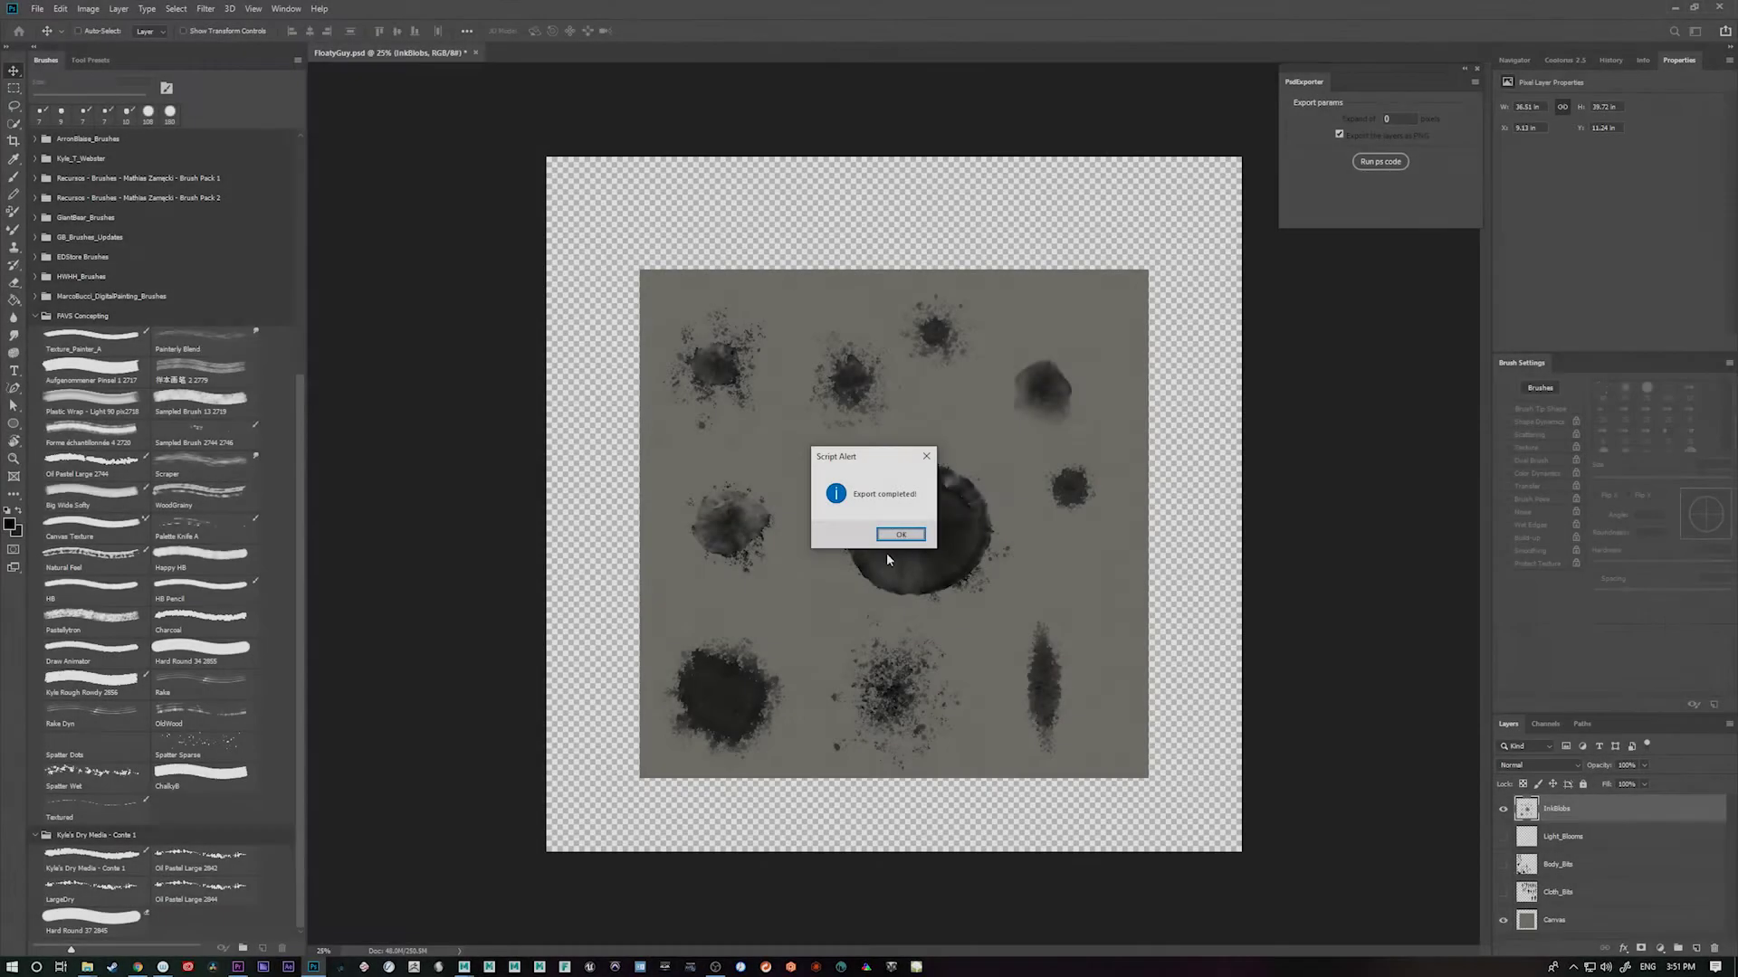
Dismiss the export alert, switch to Maya and open the PSD to 3D Editor from the PSDto3D shelf
{"action": "left_click", "coordinate": [899, 535]}
{"action": "mouse_move", "coordinate": [464, 967]}
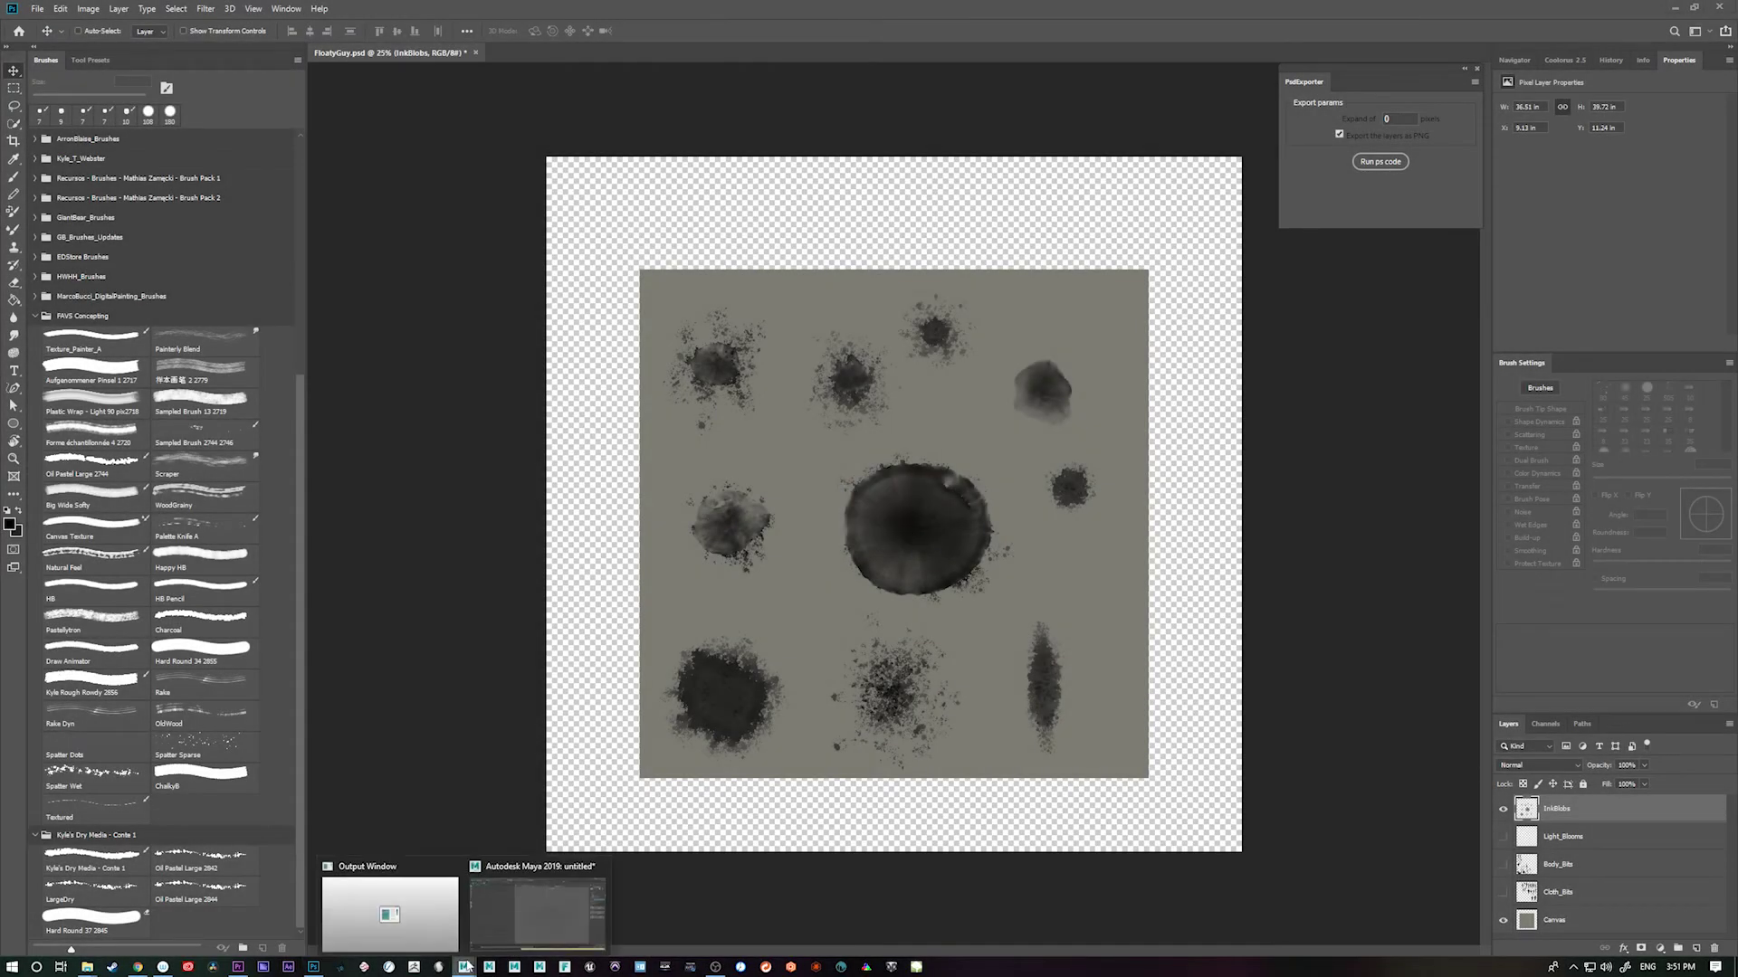
{"action": "left_click", "coordinate": [573, 912]}
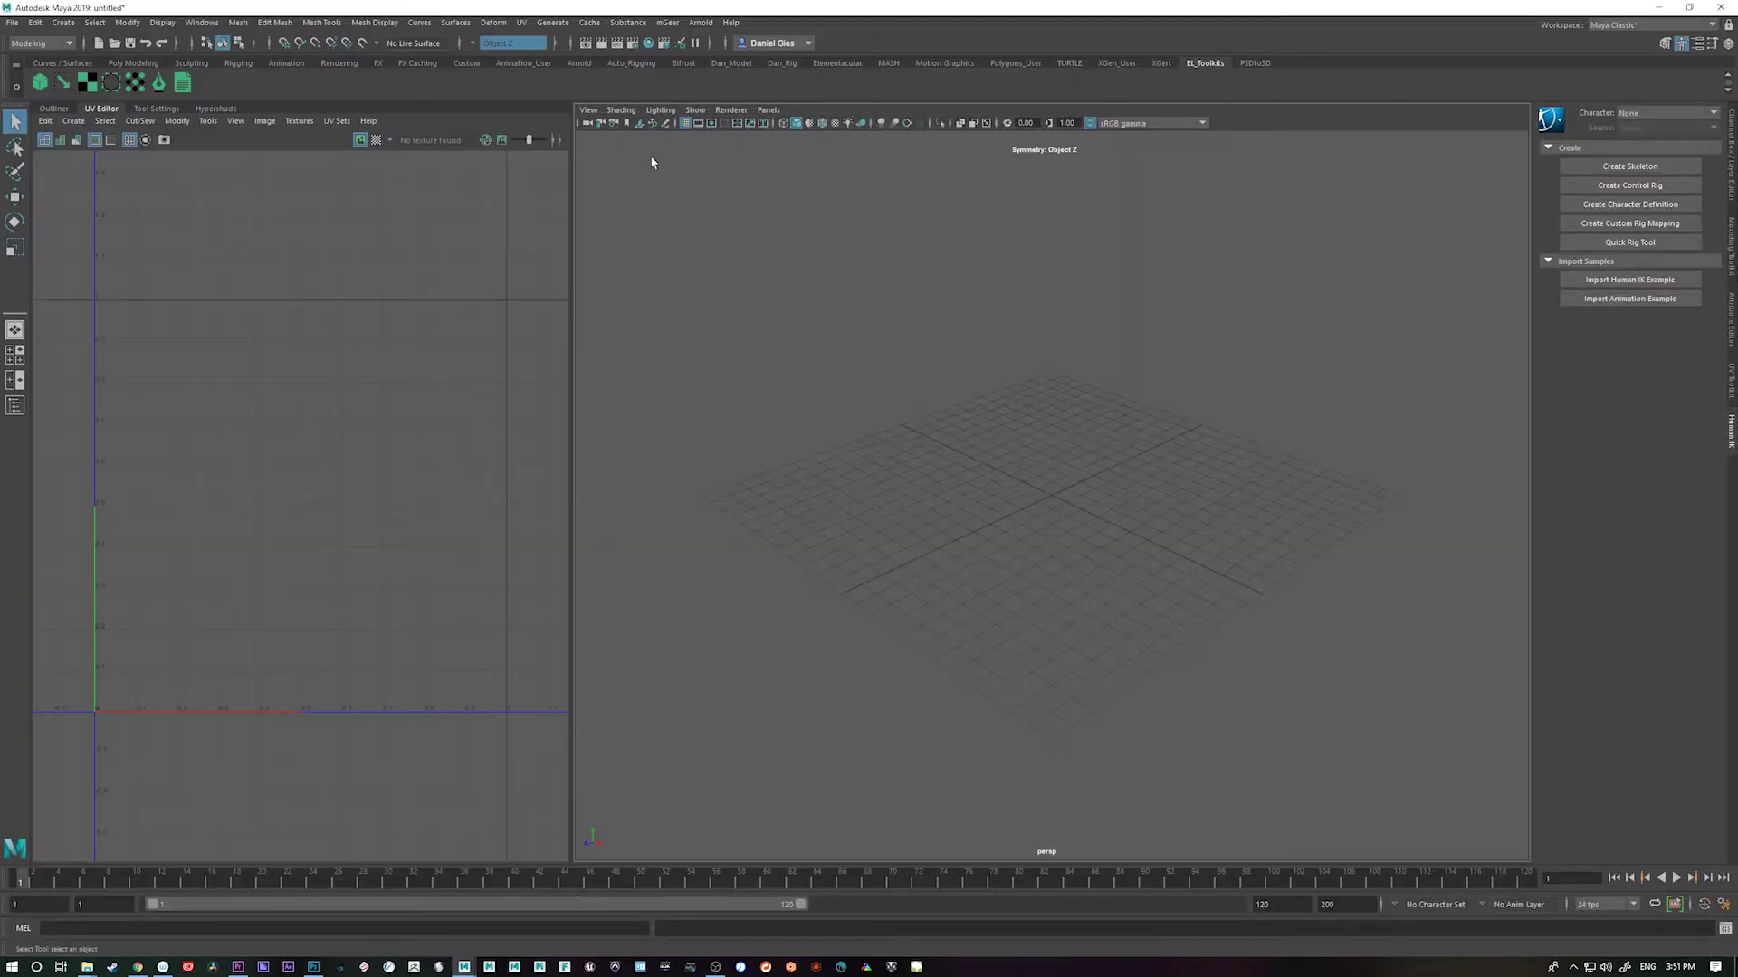
{"action": "left_click", "coordinate": [1253, 63]}
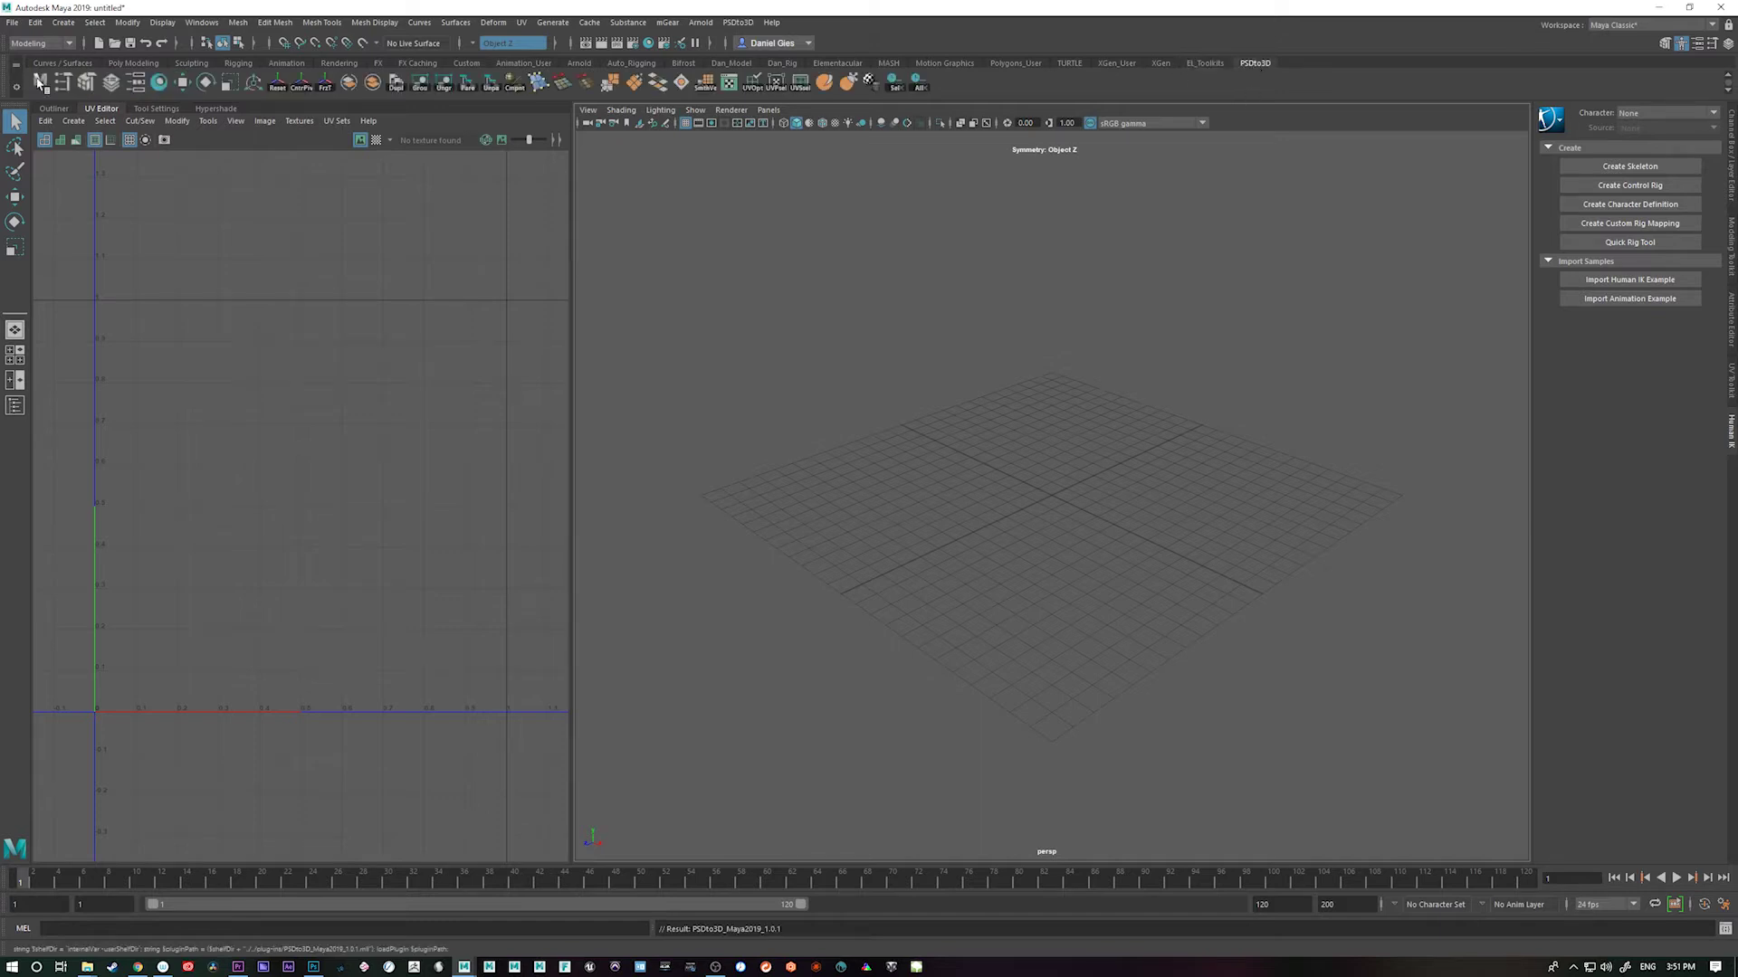
{"action": "left_click", "coordinate": [40, 83]}
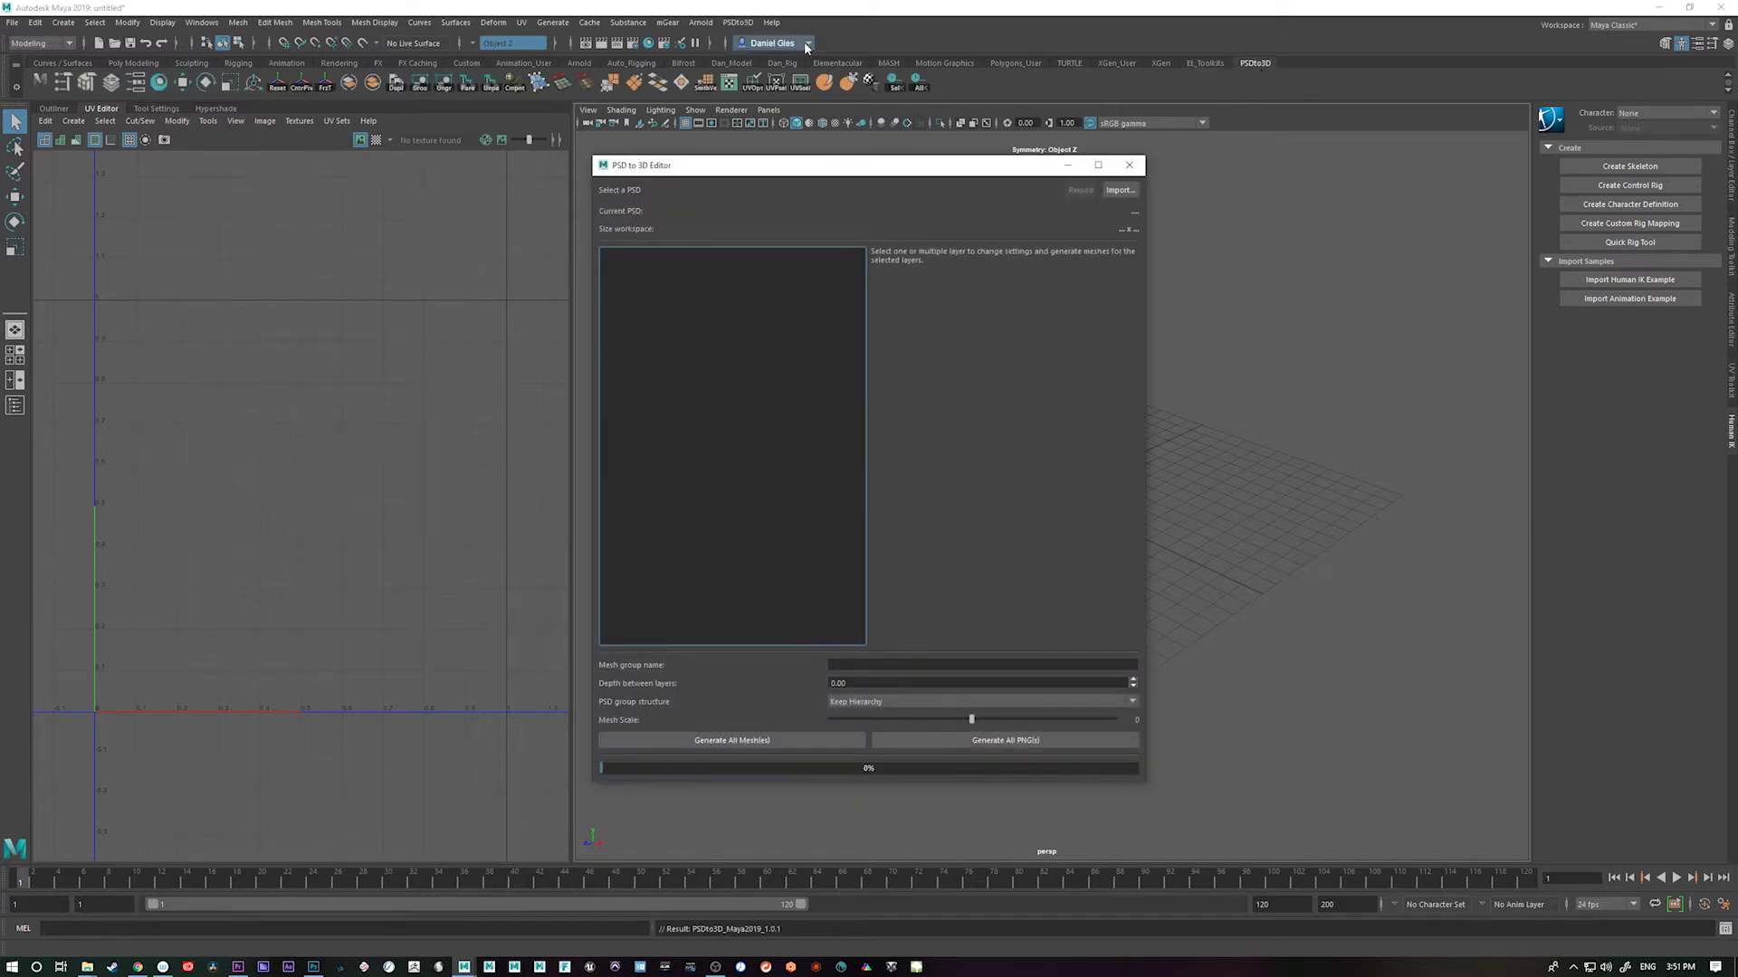
Import FloatyGuy_Flat.psd from the FloatyGuy folder into the editor
{"action": "left_click", "coordinate": [1120, 190]}
{"action": "double_click", "coordinate": [776, 388]}
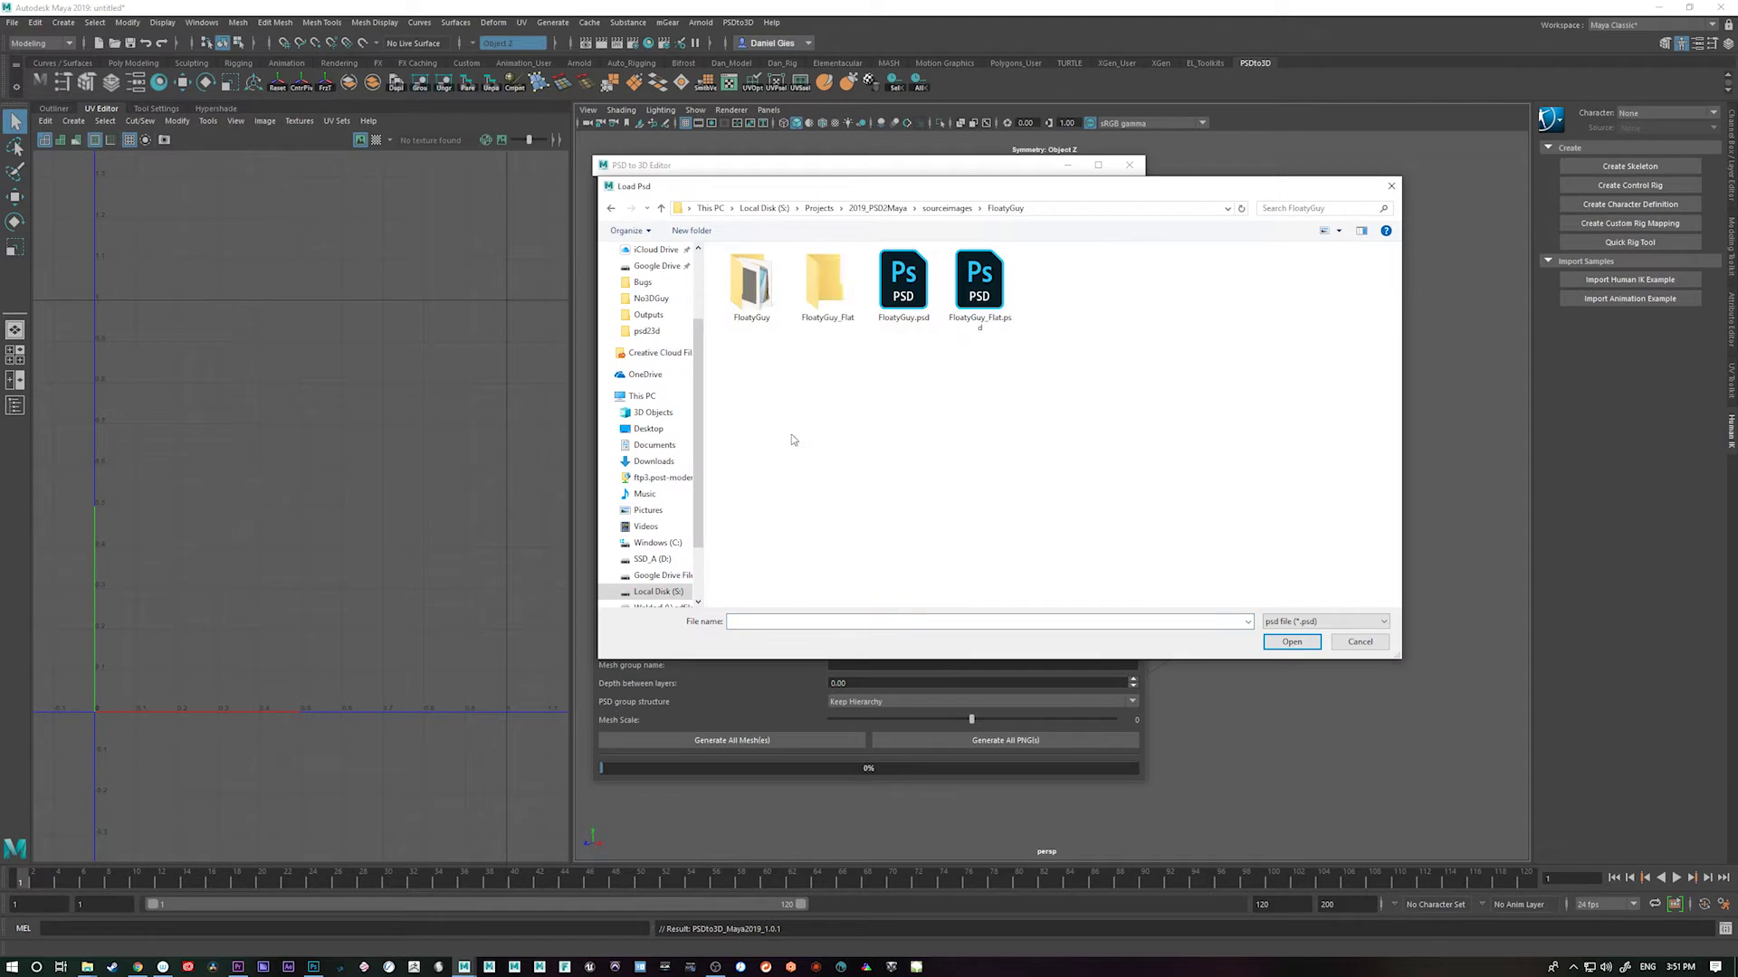
{"action": "left_click", "coordinate": [979, 285]}
{"action": "left_click", "coordinate": [1311, 644]}
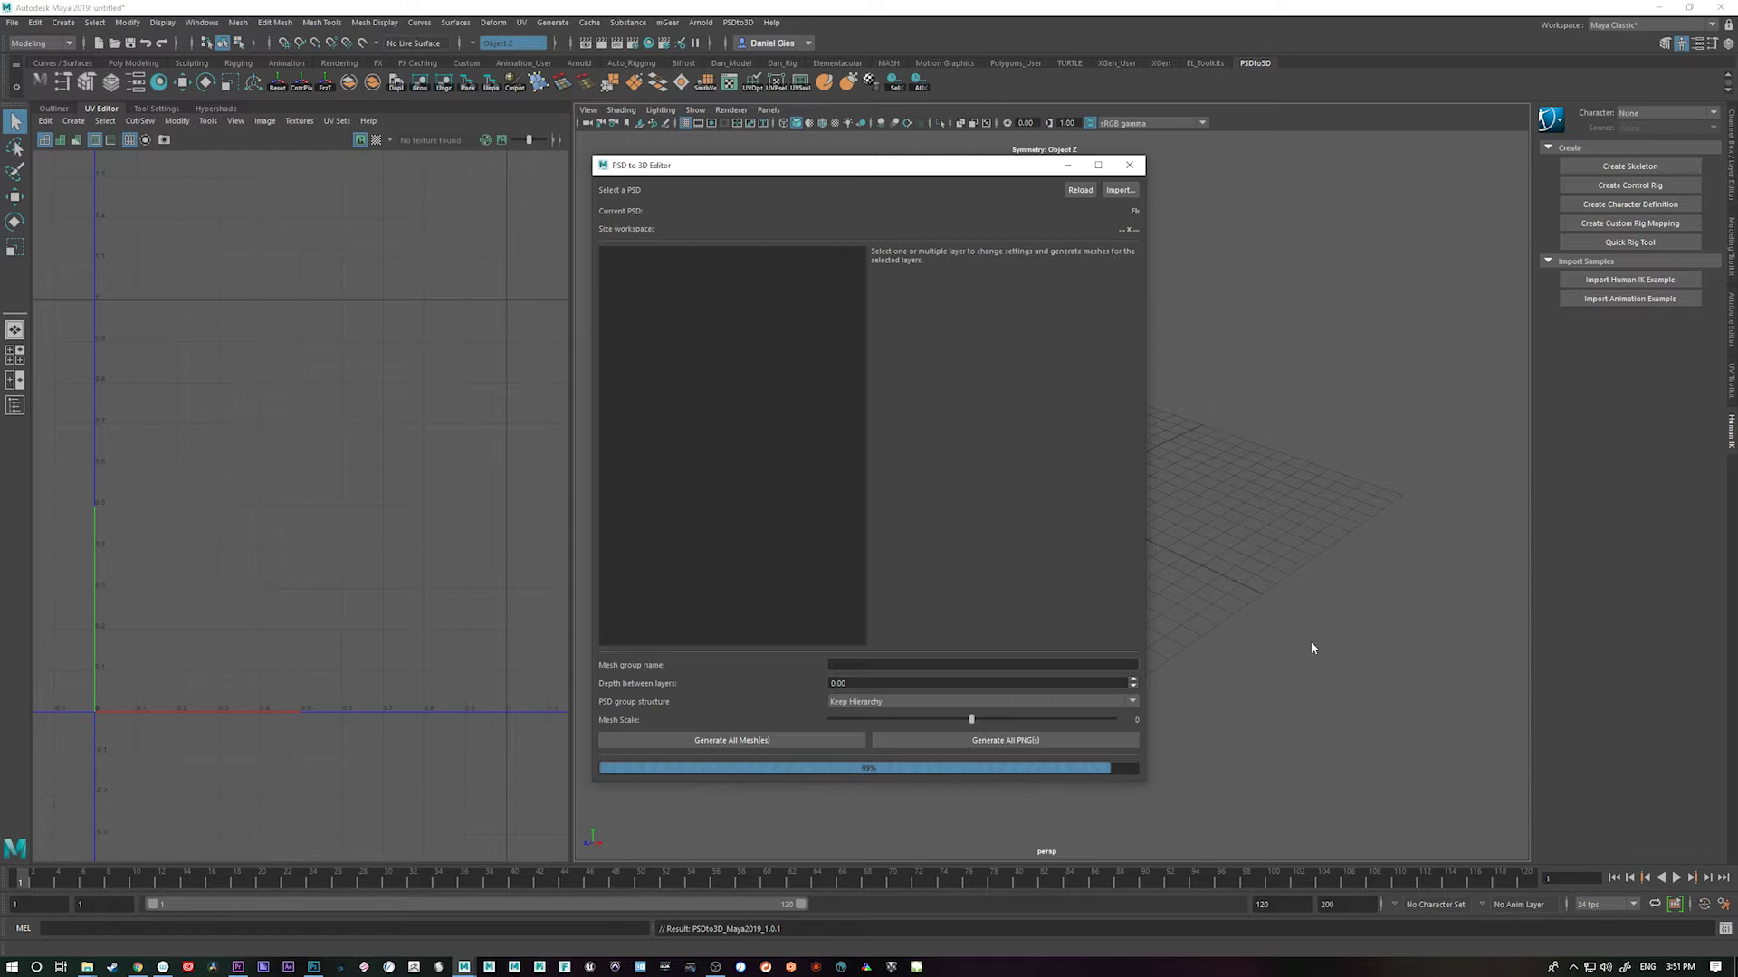
Move the editor window aside and generate one mesh from the InkBlobs layer
{"action": "left_click_drag", "start_coordinate": [919, 169], "coordinate": [548, 197]}
{"action": "left_click", "coordinate": [435, 769]}
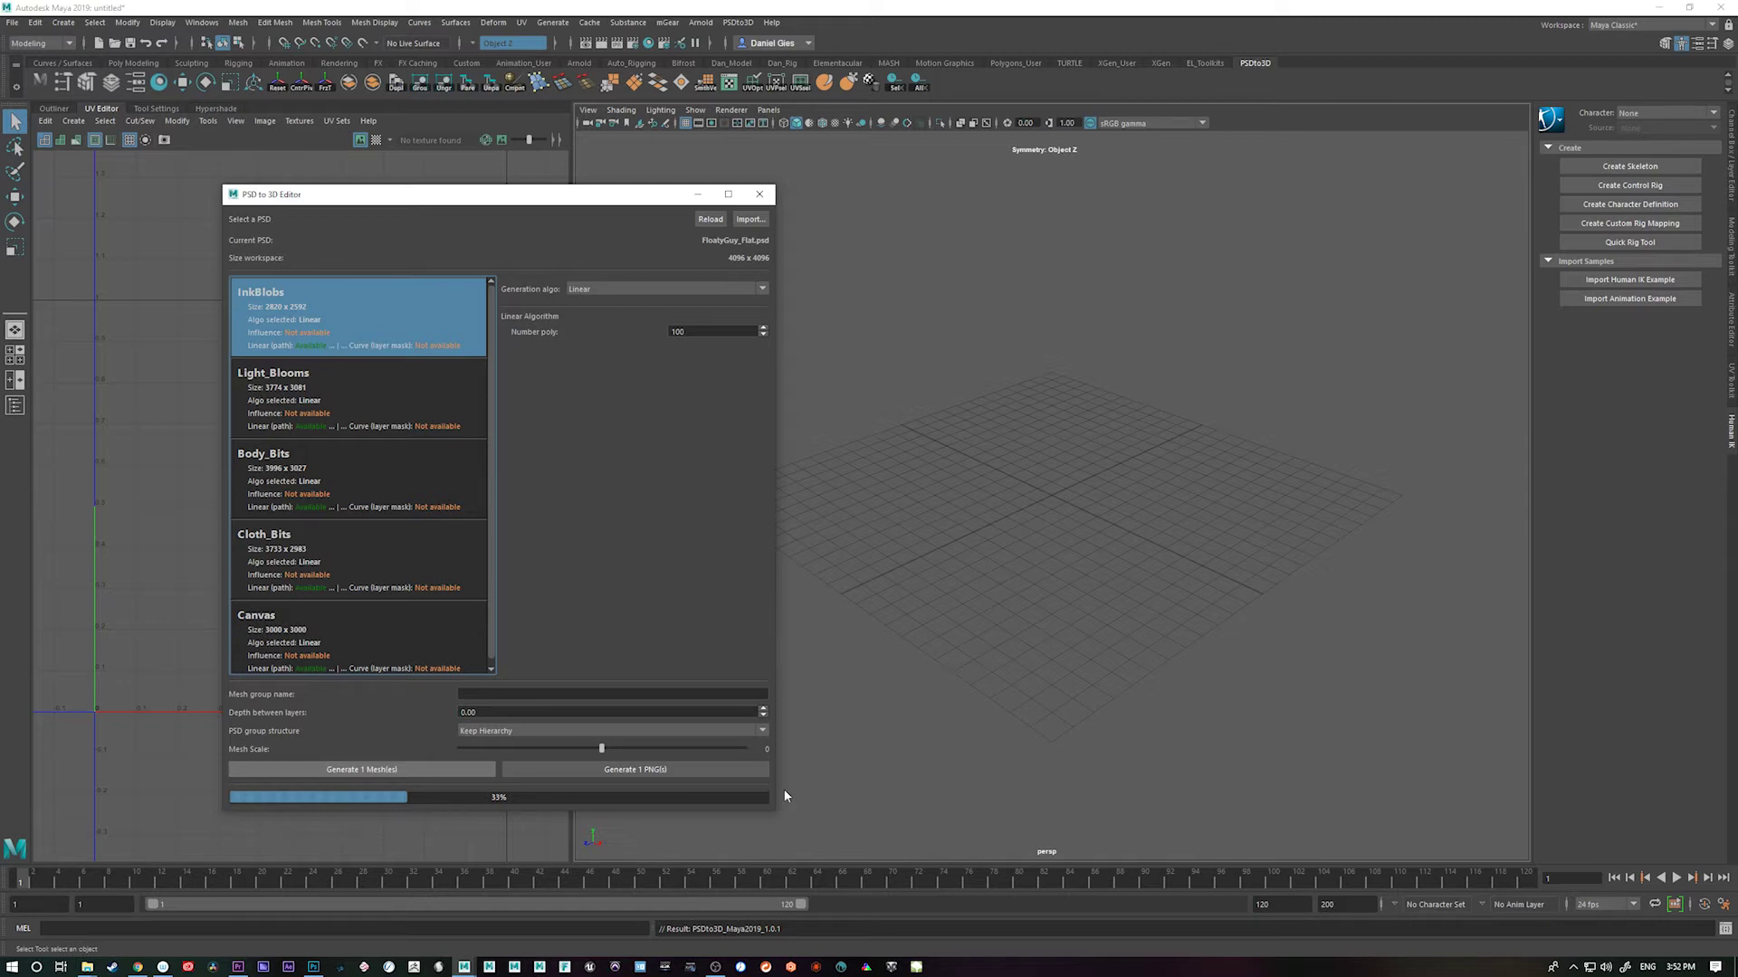
Back in Photoshop, open FloatyGuy_Flat.psd
{"action": "left_click", "coordinate": [317, 964]}
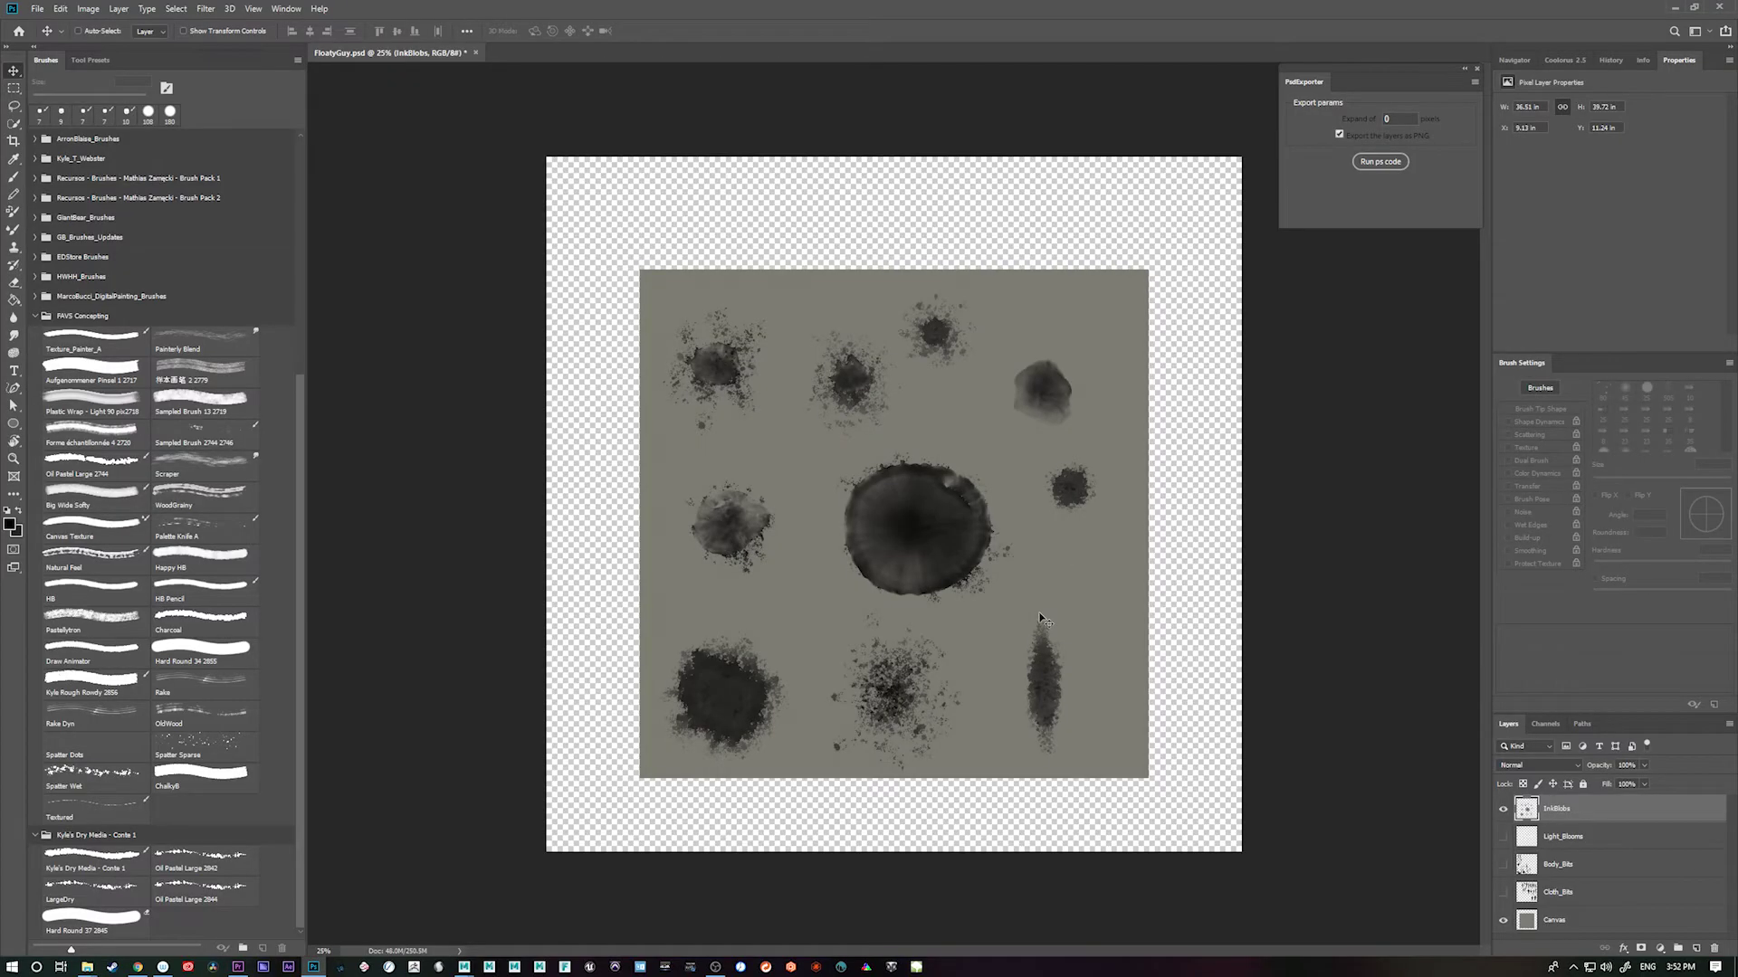
{"action": "left_click", "coordinate": [37, 9]}
{"action": "left_click", "coordinate": [63, 36]}
{"action": "double_click", "coordinate": [396, 113]}
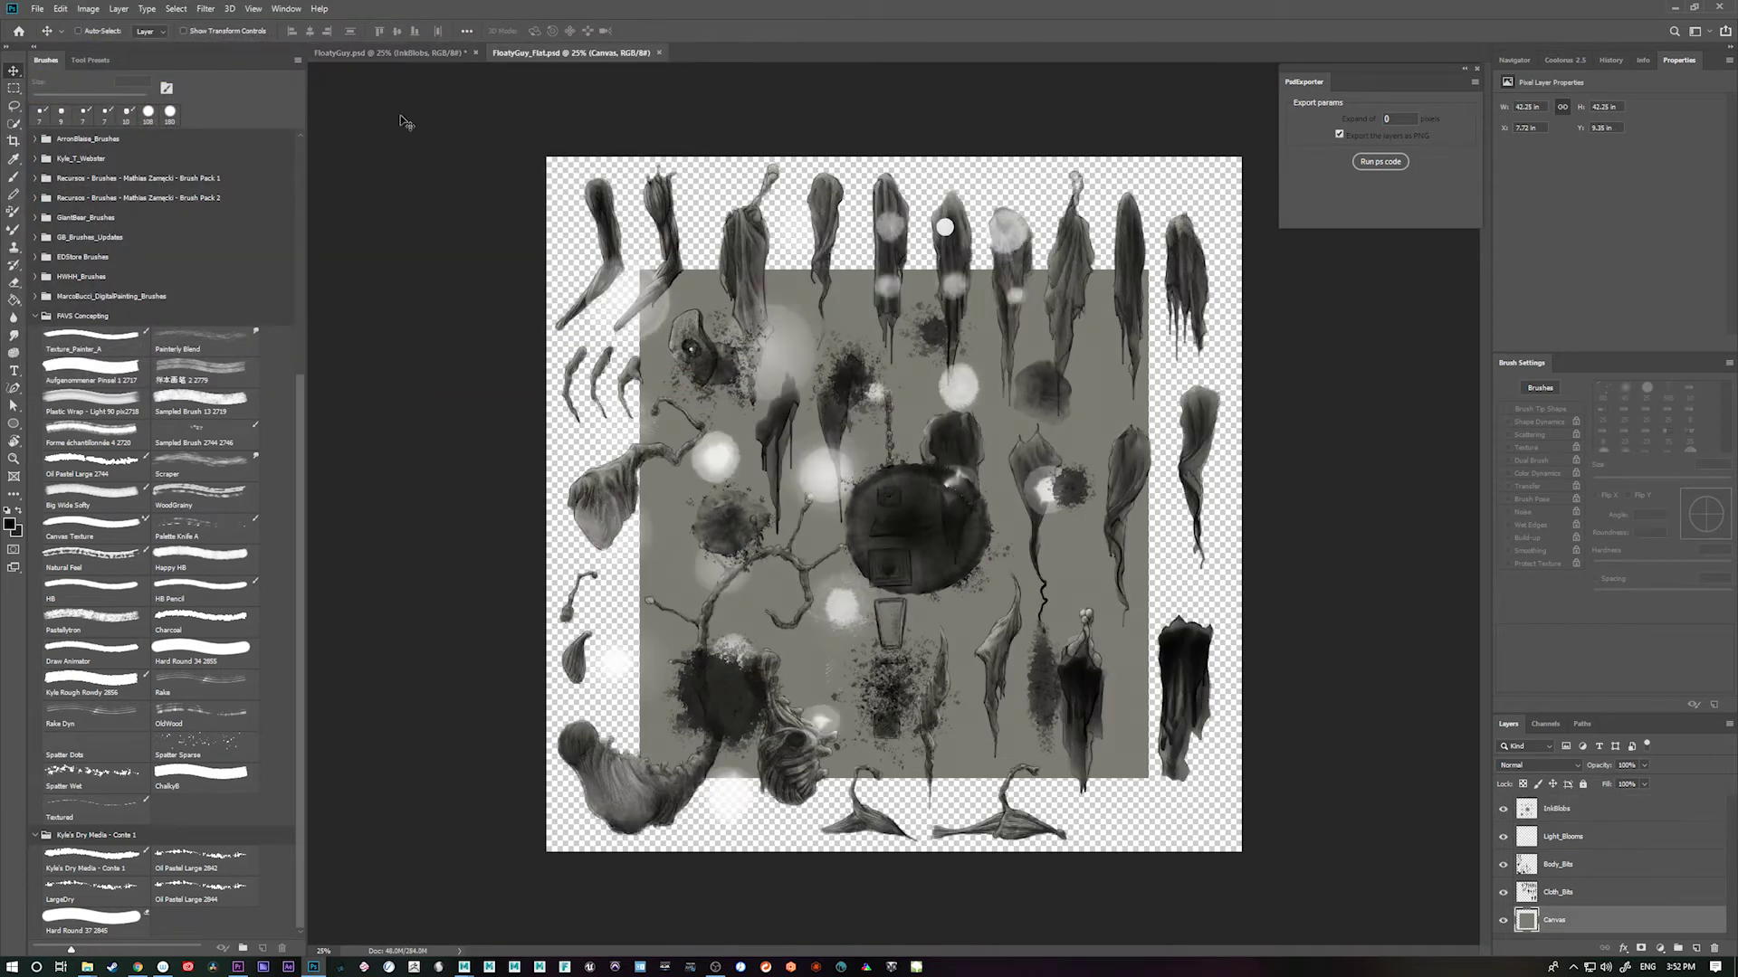
Inspect the InkBlobs and Light_Blooms paths on the canvas
{"action": "left_click", "coordinate": [1582, 724]}
{"action": "left_click", "coordinate": [1506, 755]}
{"action": "left_click", "coordinate": [1530, 775]}
{"action": "left_click", "coordinate": [1508, 724]}
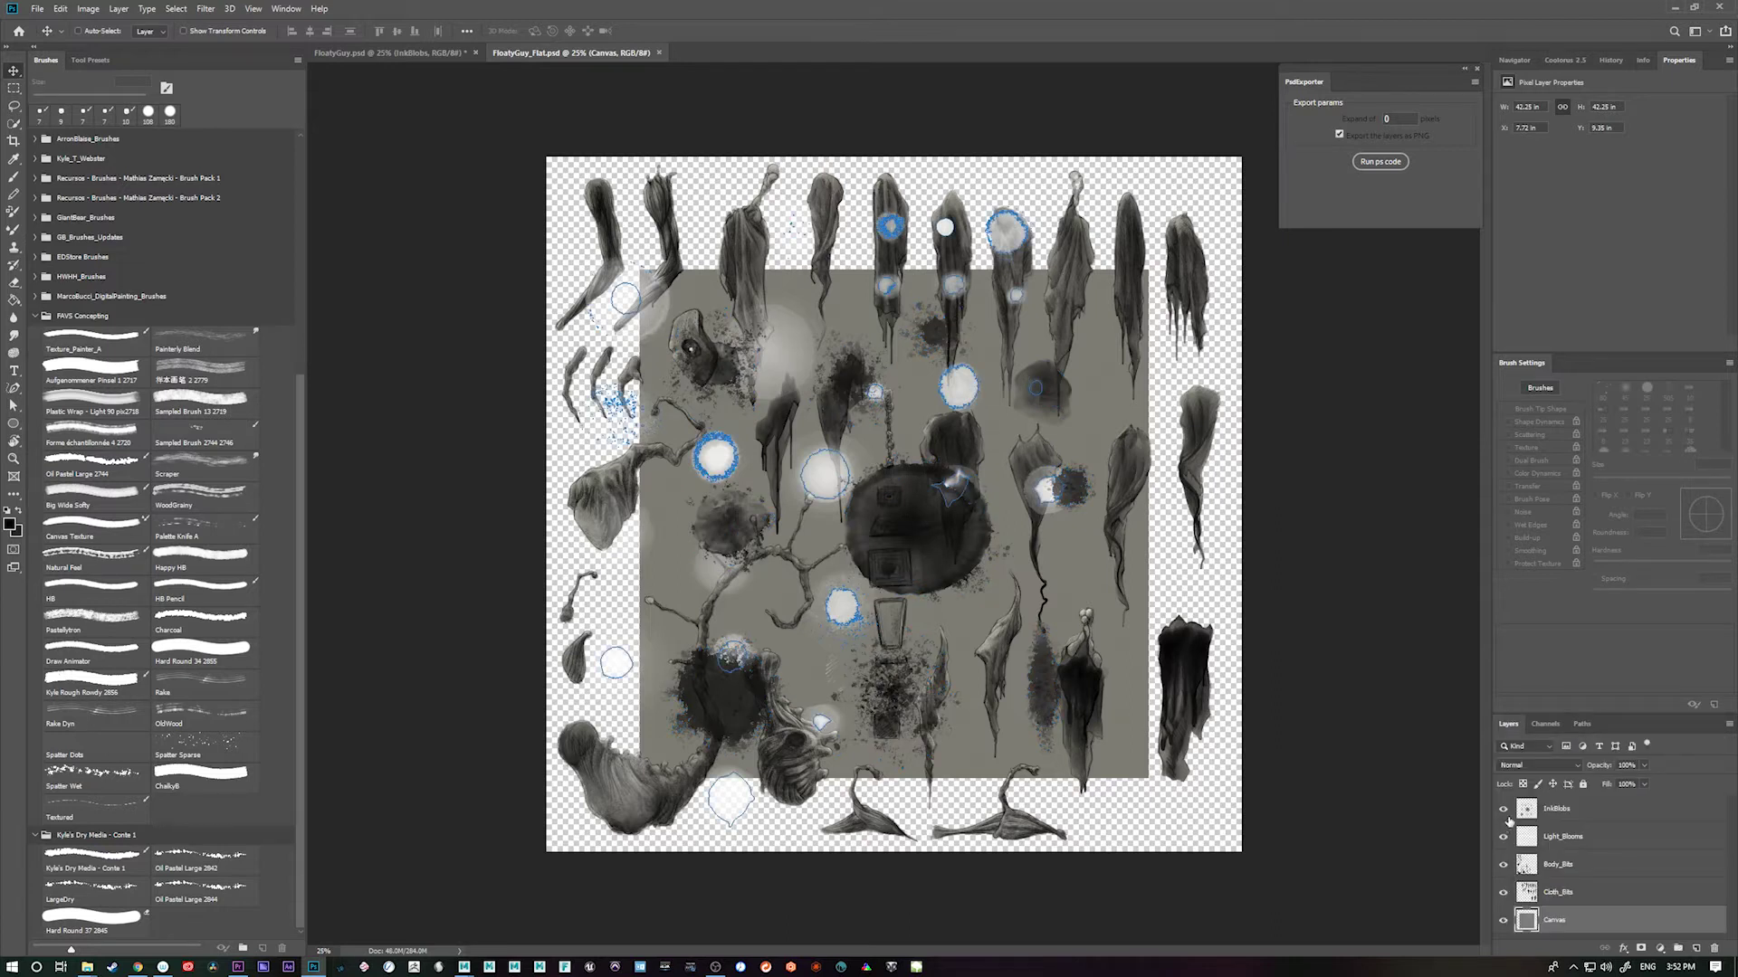
Add a mid-grey Solid Color fill layer above the InkBlobs layer
{"action": "left_click", "coordinate": [1647, 820]}
{"action": "left_click", "coordinate": [1659, 948]}
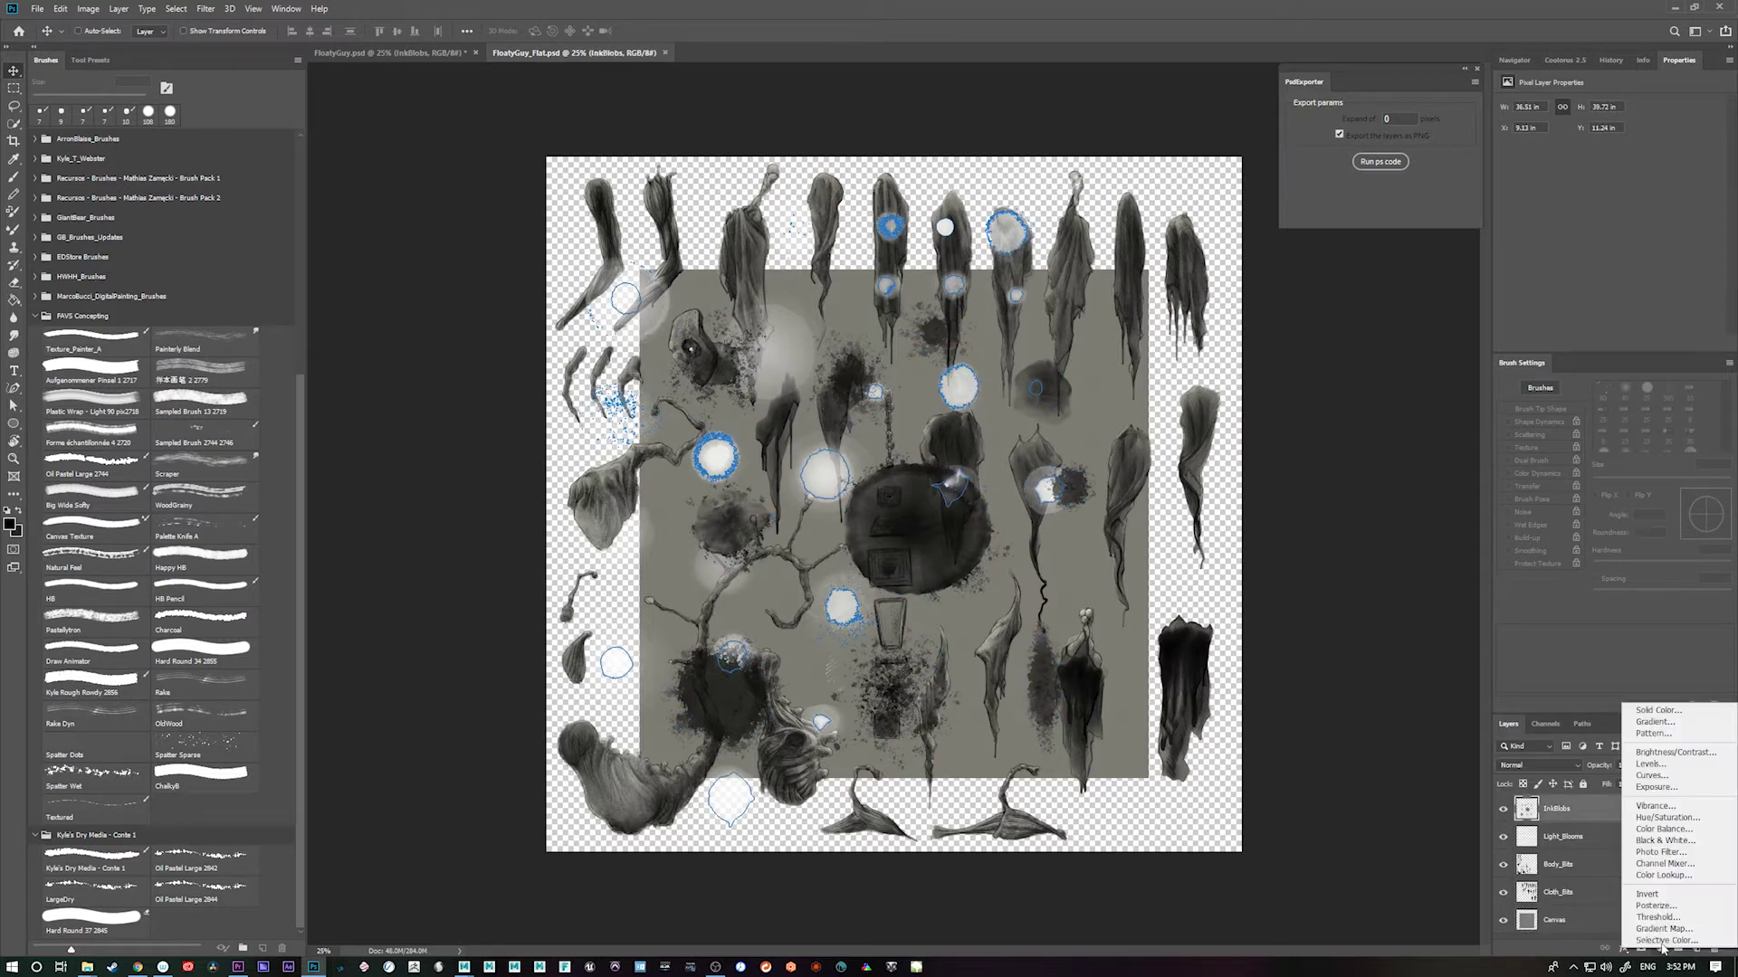
{"action": "left_click", "coordinate": [1649, 711]}
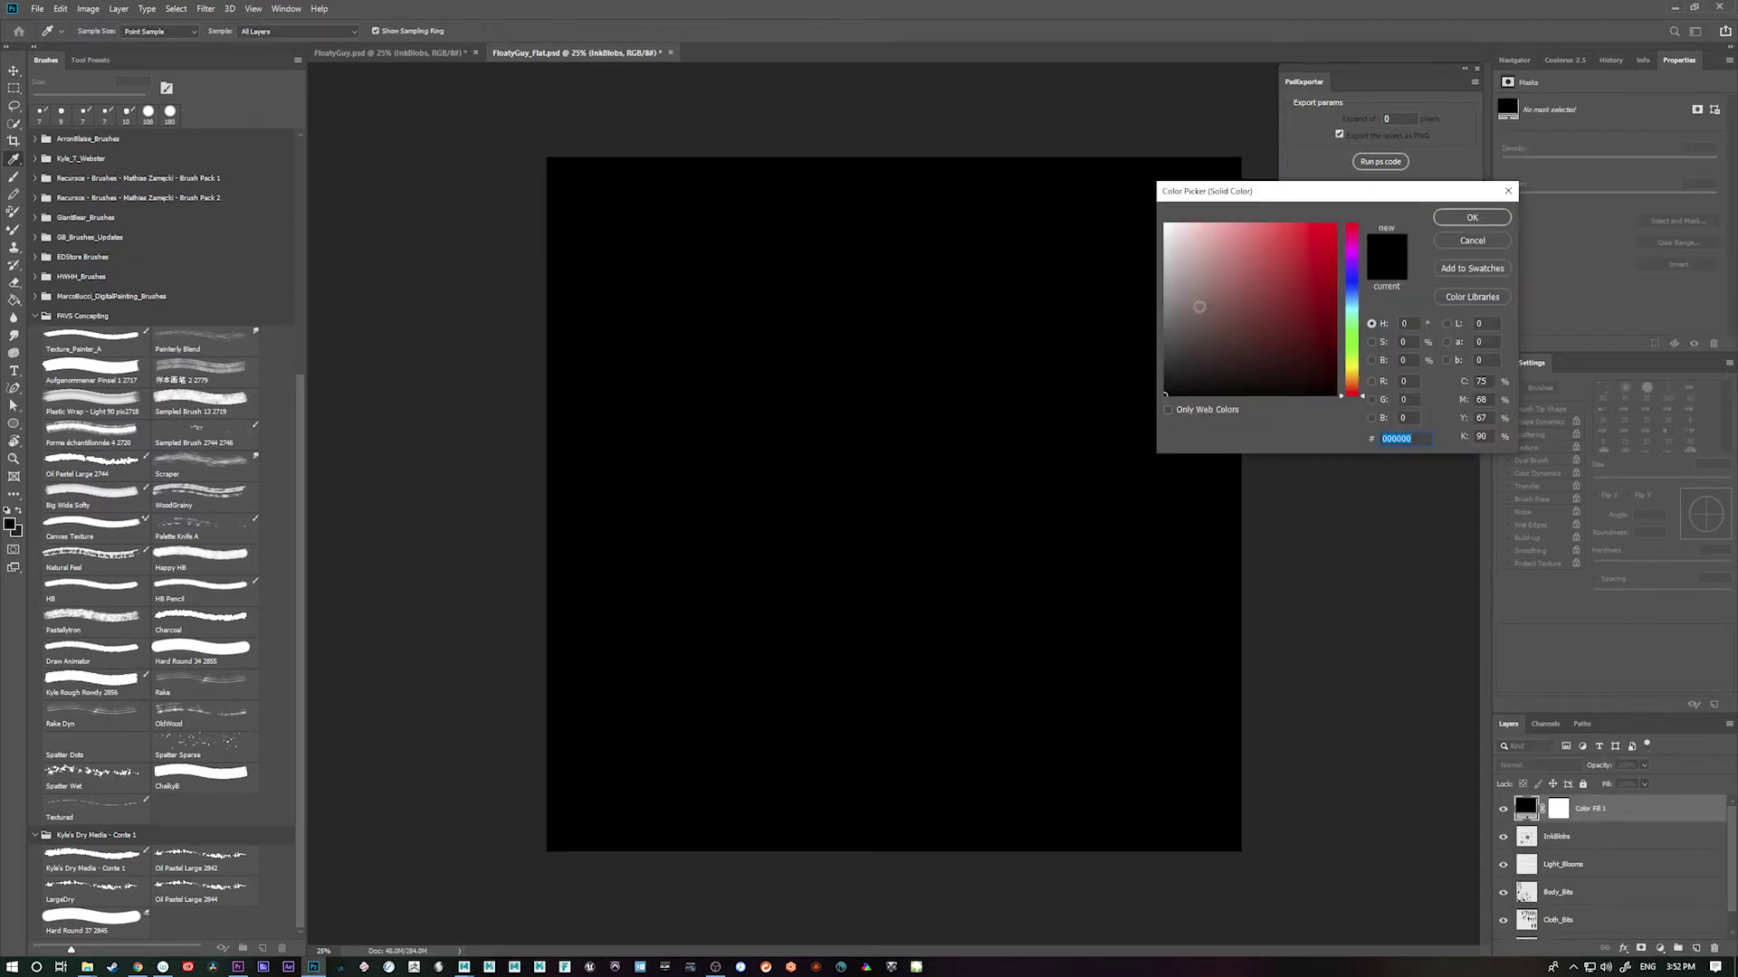
{"action": "left_click_drag", "start_coordinate": [1192, 308], "coordinate": [1147, 327]}
{"action": "key", "text": "Return"}
{"action": "left_click", "coordinate": [1581, 724]}
Check the InkBlobs paths against the grey, then drag Color Fill 1 below InkBlobs
{"action": "left_click", "coordinate": [1524, 756]}
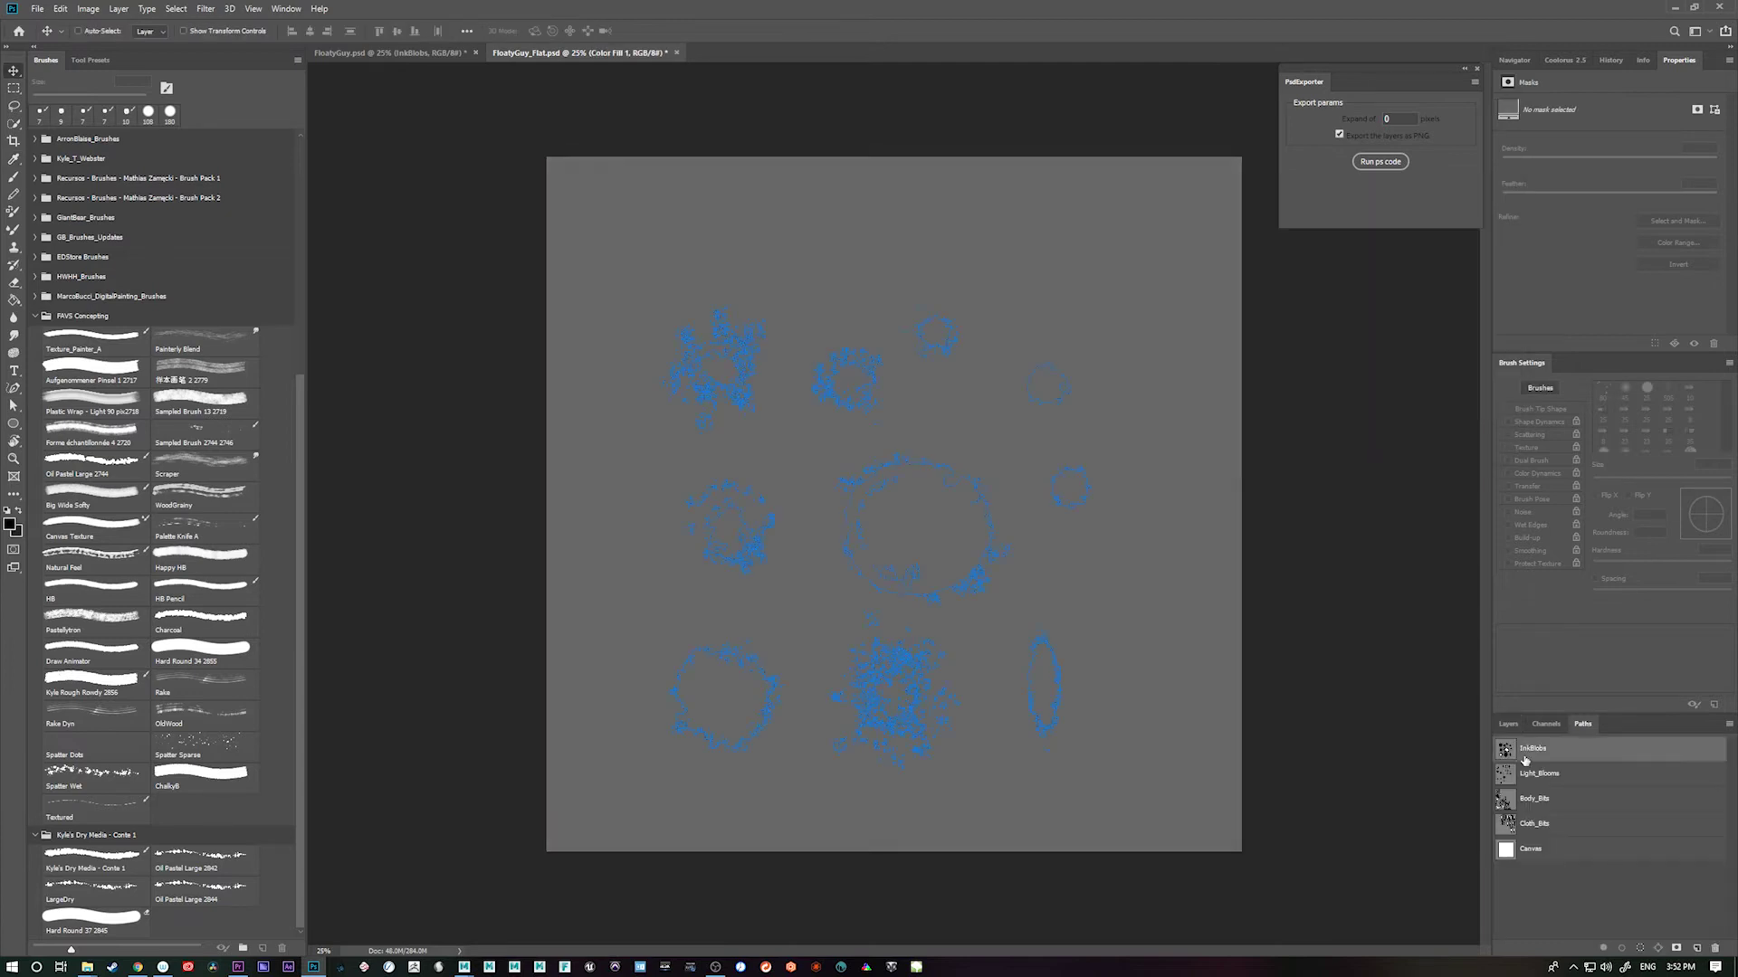
{"action": "key", "text": "ctrl+plus"}
{"action": "key", "text": "ctrl+plus"}
{"action": "key", "text": "ctrl+plus"}
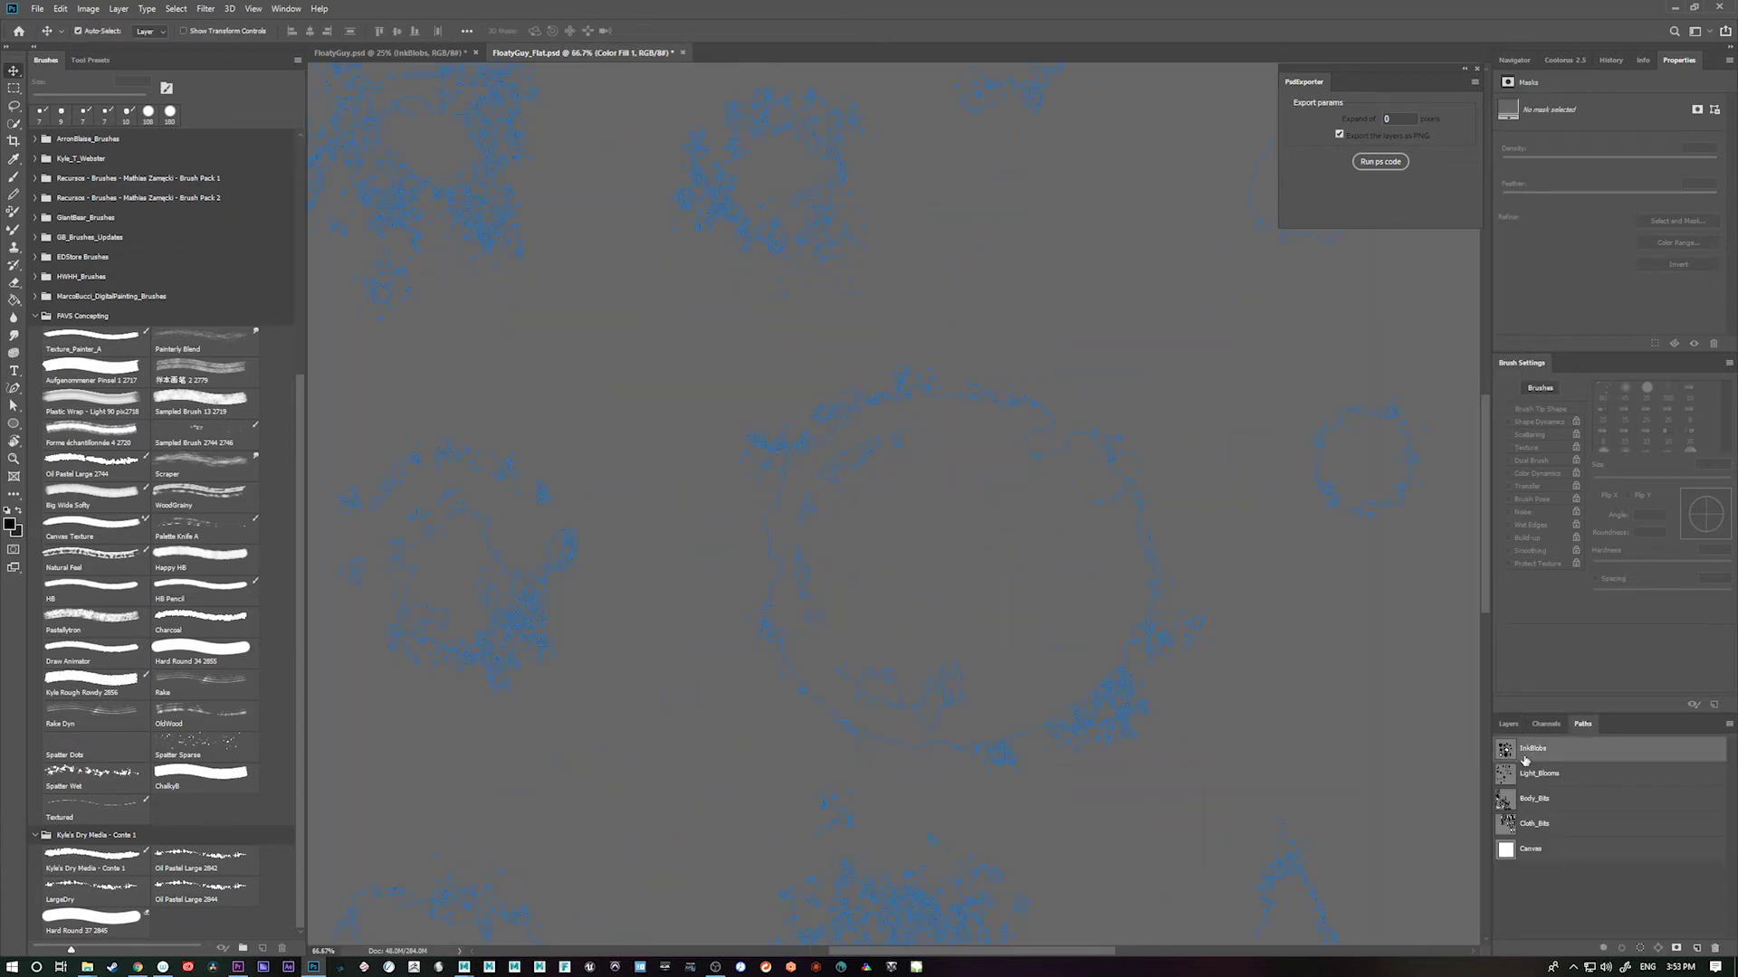
{"action": "key", "text": "ctrl+minus"}
{"action": "key", "text": "ctrl+minus"}
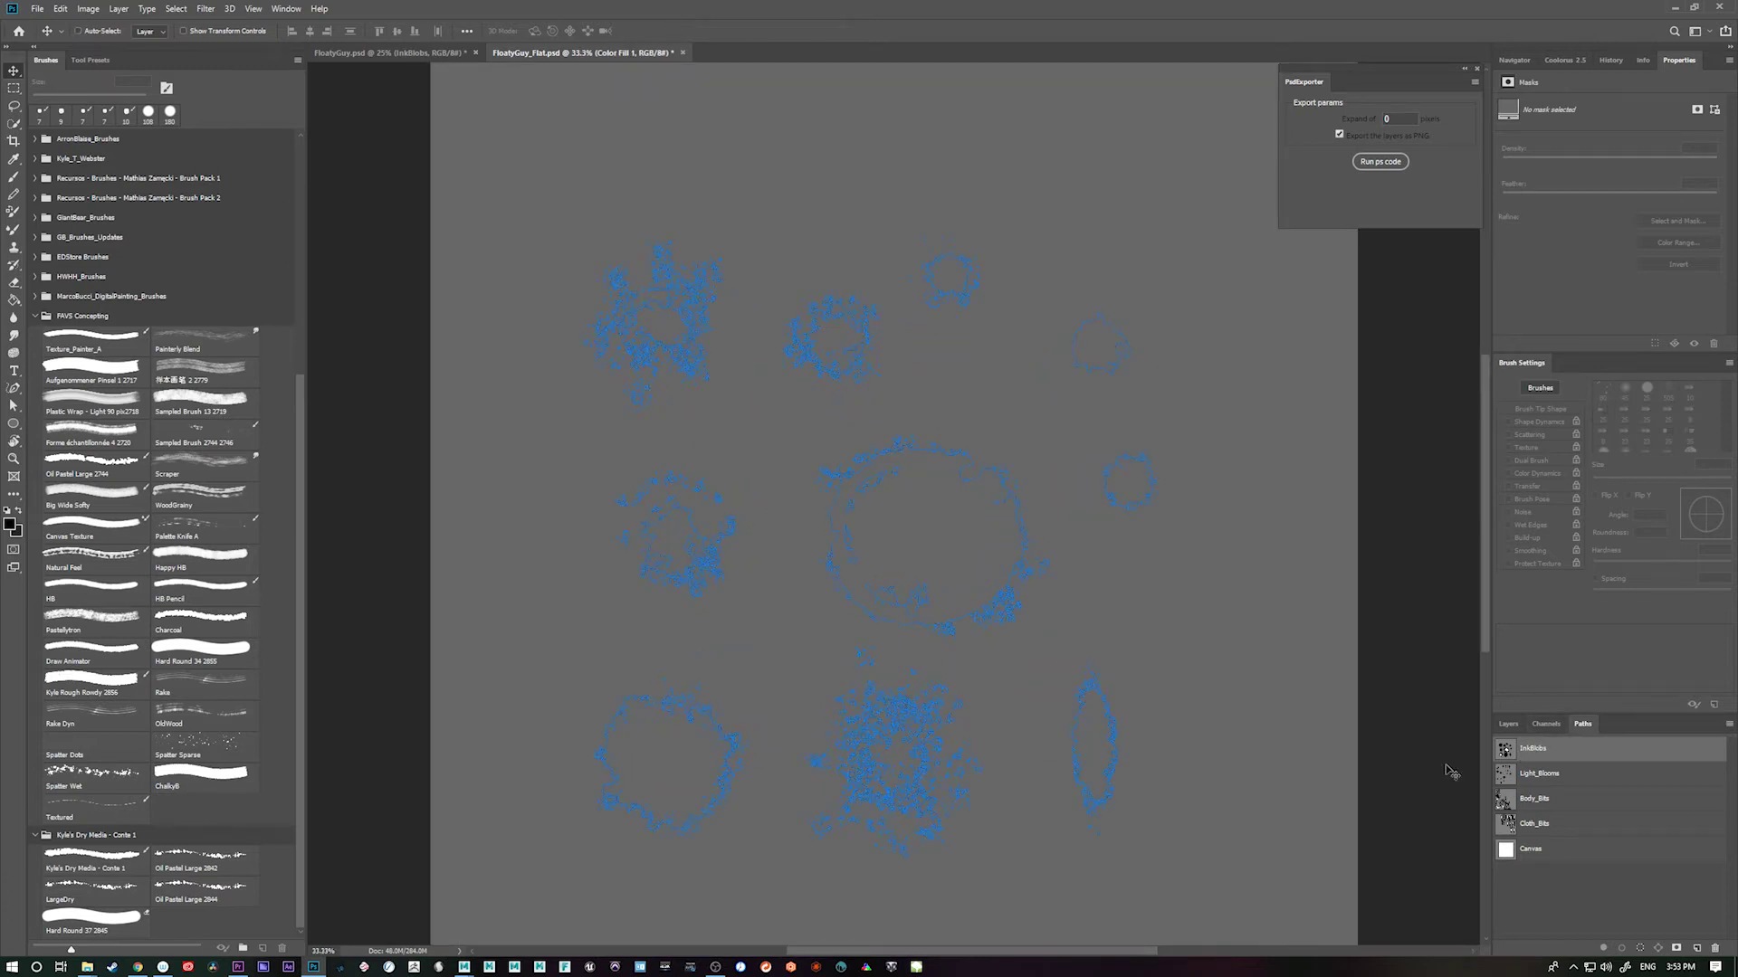
{"action": "left_click", "coordinate": [1511, 725]}
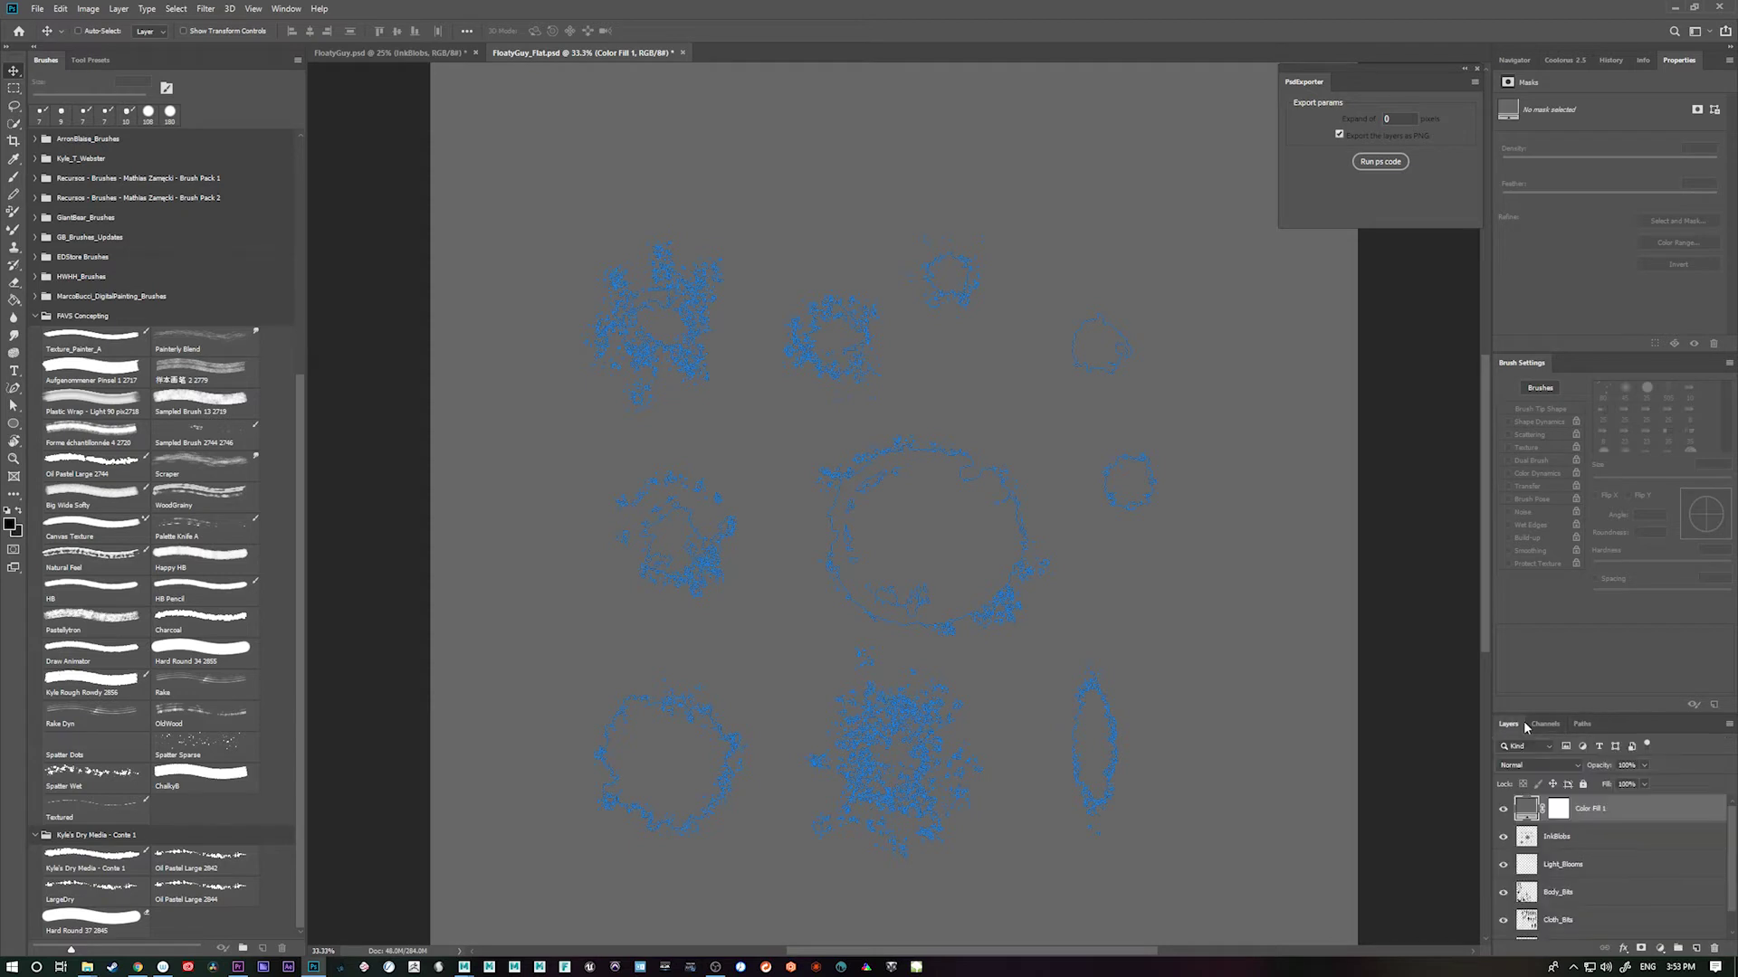
{"action": "left_click_drag", "start_coordinate": [1598, 810], "coordinate": [1579, 842]}
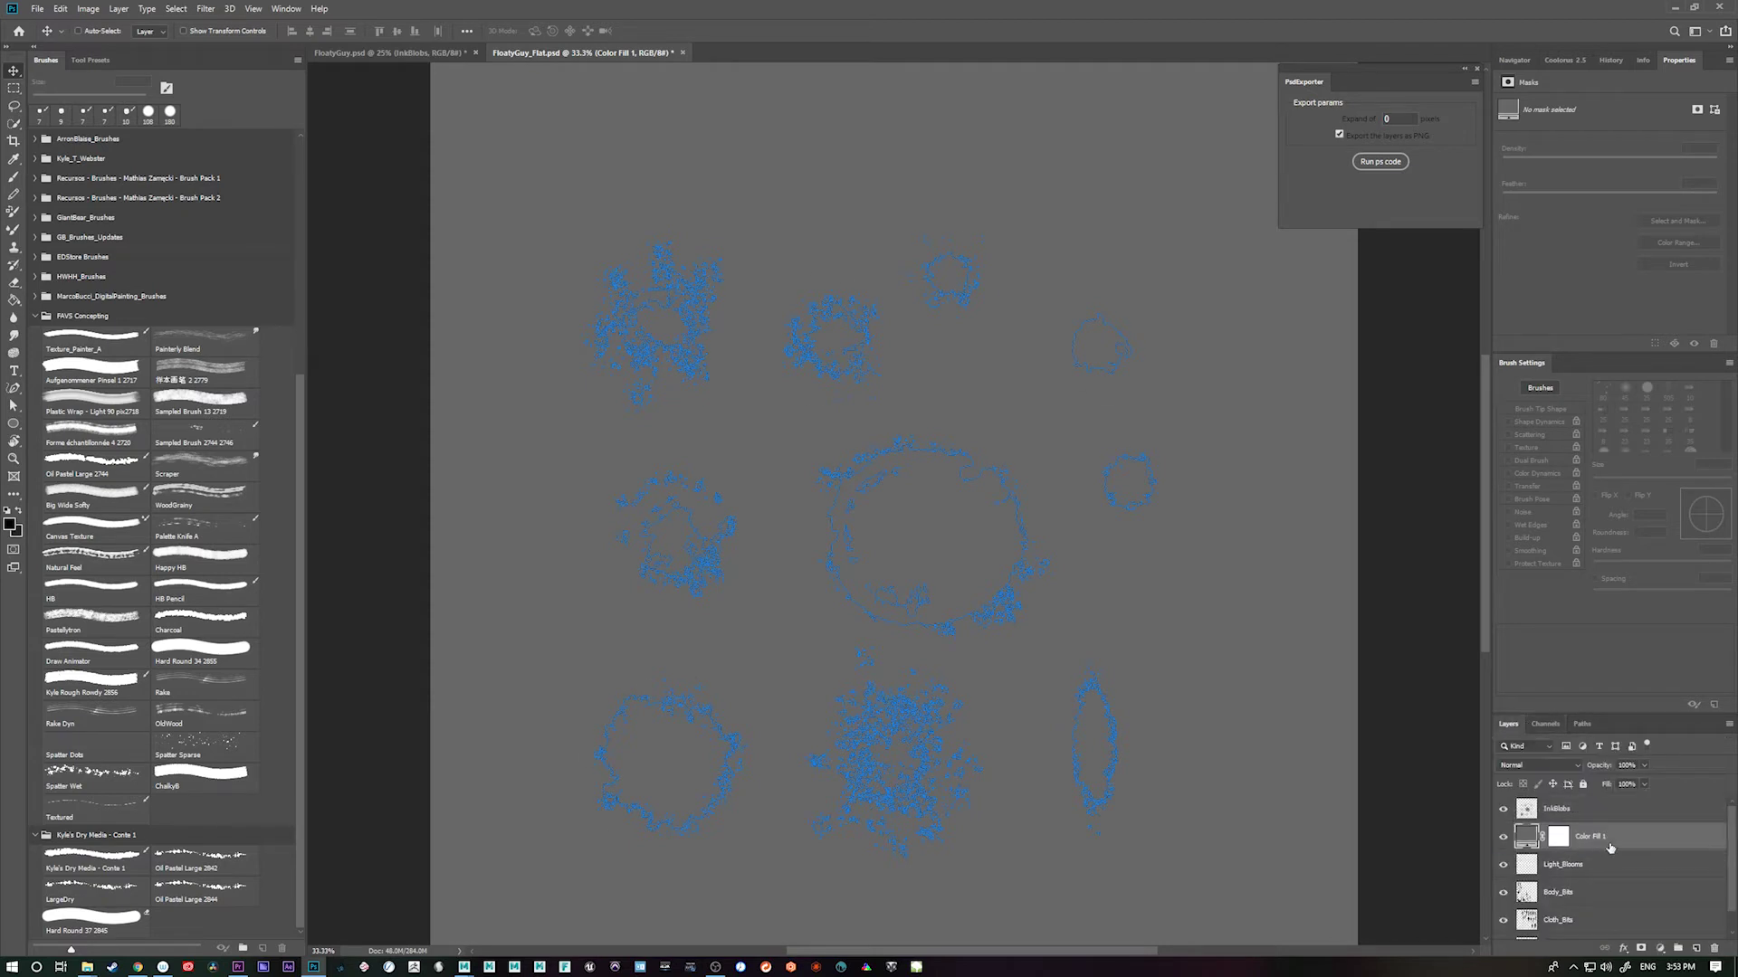
Select and delete all the messy InkBlobs path components
{"action": "left_click", "coordinate": [1582, 724]}
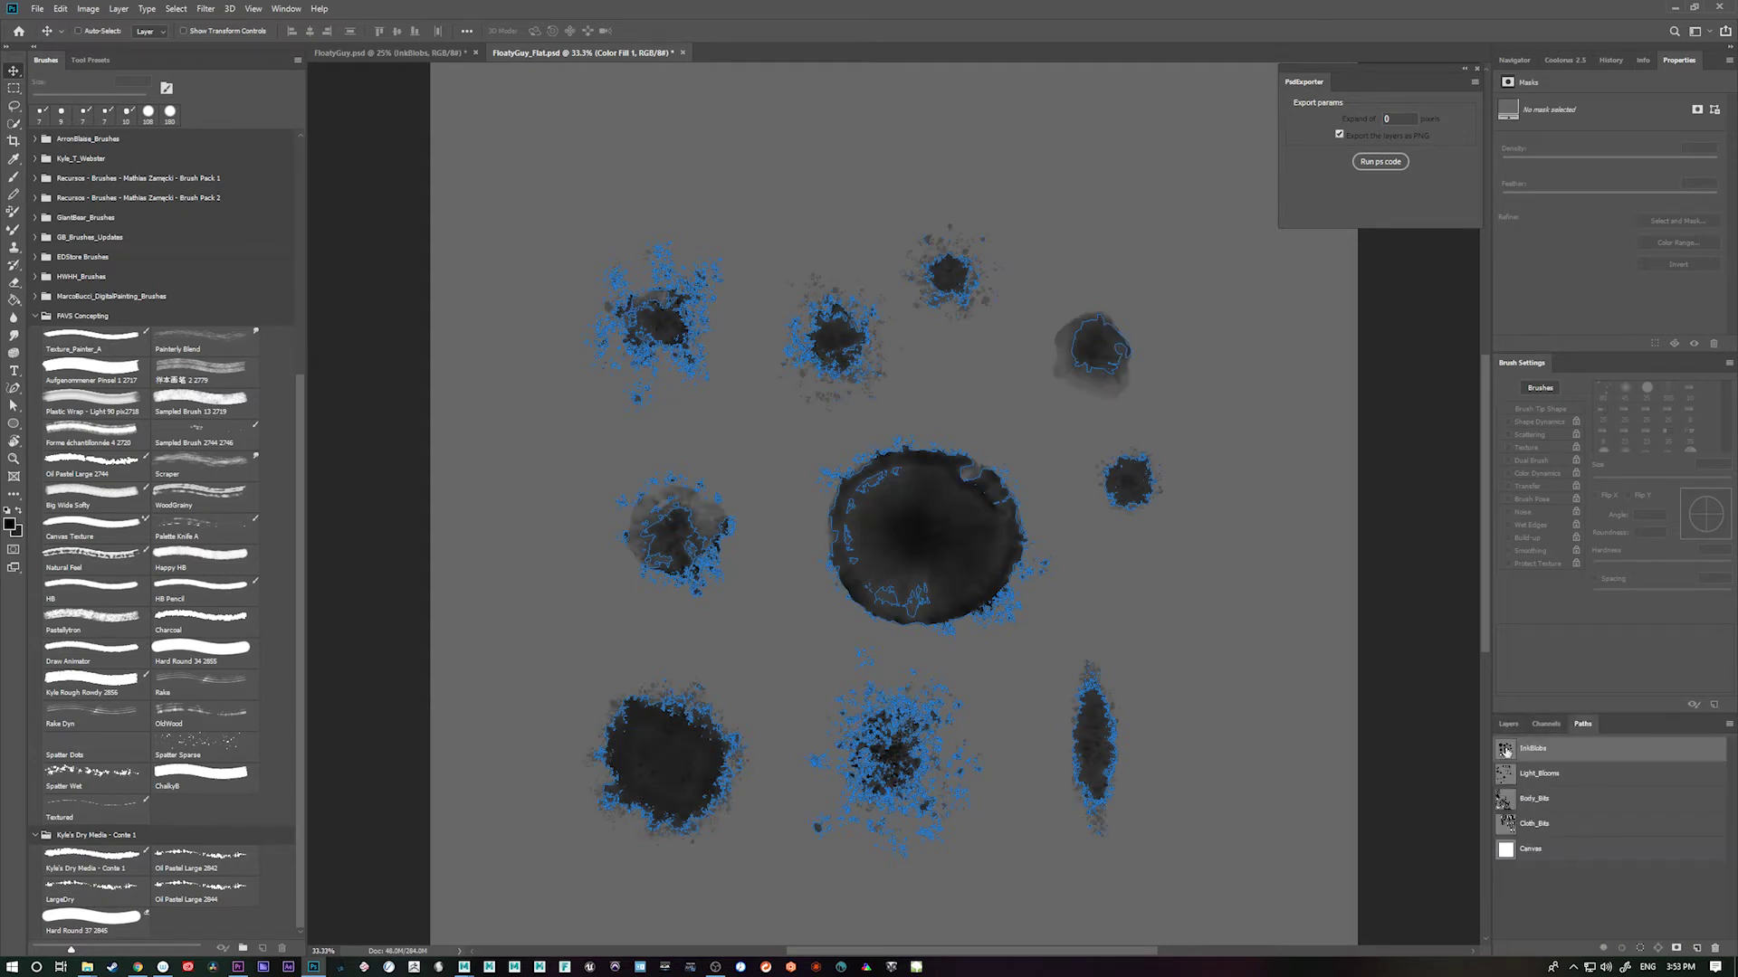
{"action": "key", "text": "a"}
{"action": "left_click_drag", "start_coordinate": [454, 143], "coordinate": [1350, 925]}
{"action": "key", "text": "Delete"}
Draw simplified Pen outlines around each of the seven ink blobs
{"action": "key", "text": "p"}
{"action": "mouse_move", "coordinate": [1082, 840]}
{"action": "left_mouse_down"}
{"action": "mouse_move", "coordinate": [1058, 731]}
{"action": "mouse_move", "coordinate": [1080, 654]}
{"action": "mouse_move", "coordinate": [1119, 681]}
{"action": "mouse_move", "coordinate": [1133, 723]}
{"action": "mouse_move", "coordinate": [1139, 794]}
{"action": "mouse_move", "coordinate": [1079, 835]}
{"action": "left_mouse_up"}
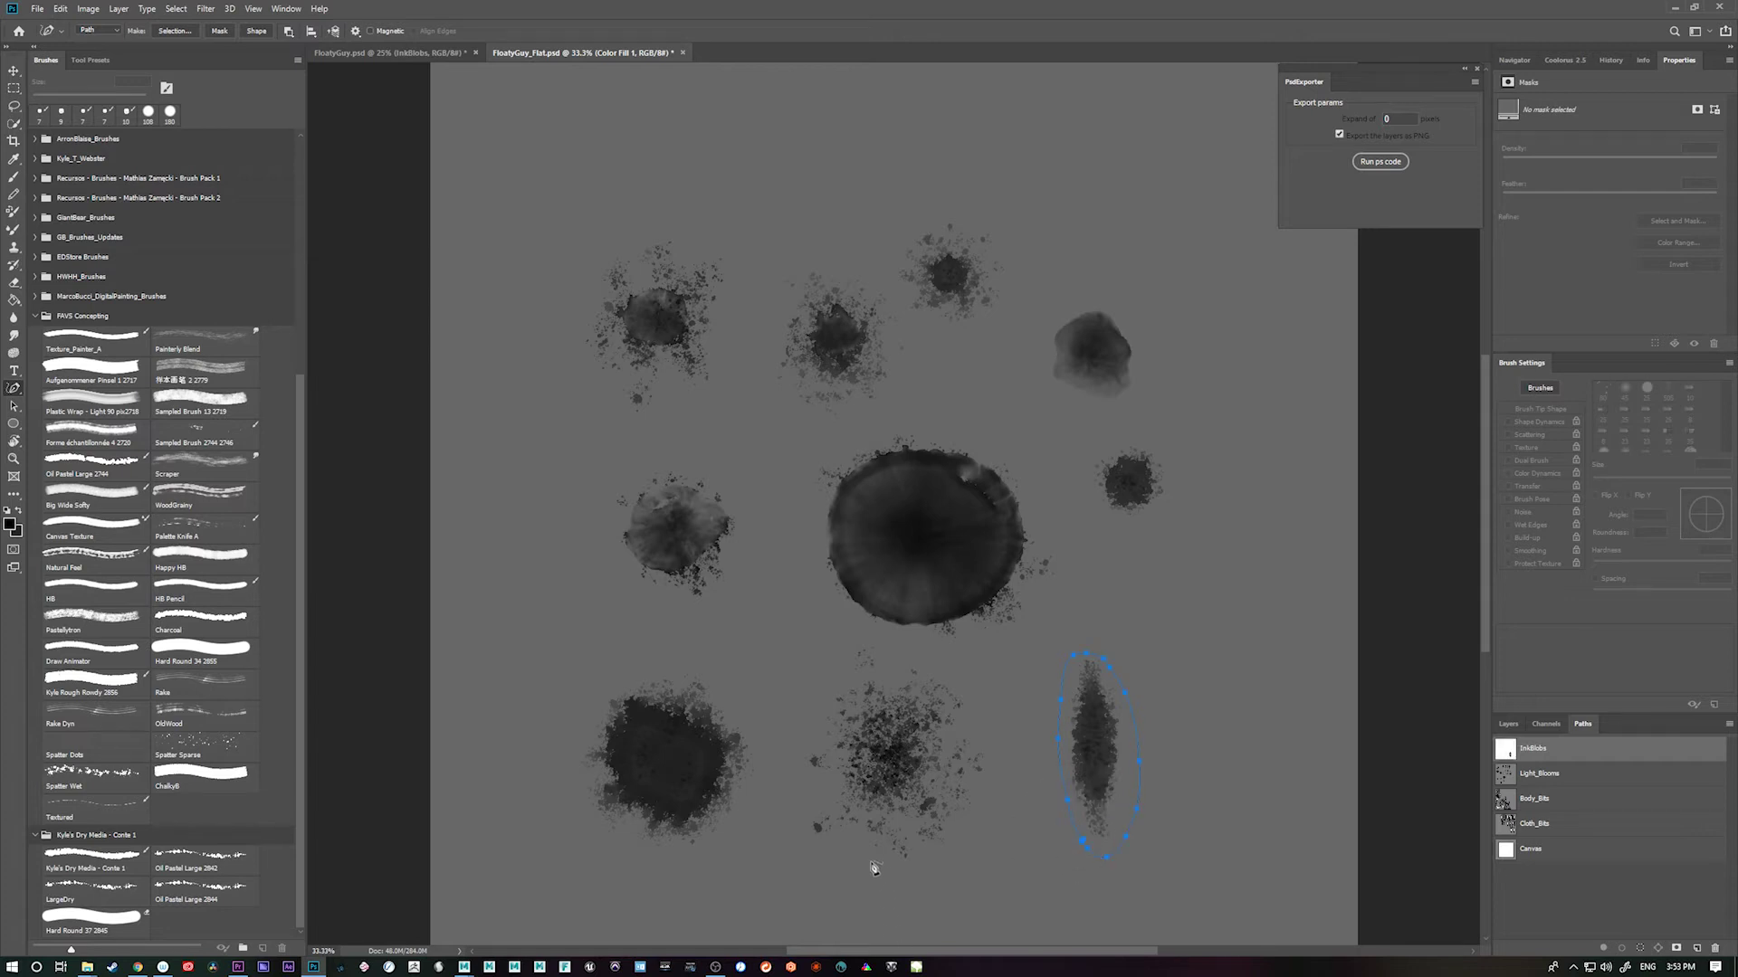
{"action": "mouse_move", "coordinate": [795, 869]}
{"action": "left_mouse_down"}
{"action": "mouse_move", "coordinate": [809, 704]}
{"action": "mouse_move", "coordinate": [879, 633]}
{"action": "mouse_move", "coordinate": [897, 659]}
{"action": "mouse_move", "coordinate": [979, 686]}
{"action": "mouse_move", "coordinate": [1002, 766]}
{"action": "mouse_move", "coordinate": [946, 869]}
{"action": "mouse_move", "coordinate": [895, 886]}
{"action": "mouse_move", "coordinate": [846, 832]}
{"action": "left_mouse_up"}
{"action": "mouse_move", "coordinate": [624, 847]}
{"action": "left_mouse_down"}
{"action": "mouse_move", "coordinate": [738, 678]}
{"action": "mouse_move", "coordinate": [681, 876]}
{"action": "mouse_move", "coordinate": [620, 841]}
{"action": "left_mouse_up"}
{"action": "mouse_move", "coordinate": [679, 603]}
{"action": "left_mouse_down"}
{"action": "mouse_move", "coordinate": [747, 490]}
{"action": "mouse_move", "coordinate": [677, 606]}
{"action": "left_mouse_up"}
{"action": "mouse_move", "coordinate": [642, 423]}
{"action": "left_mouse_down"}
{"action": "mouse_move", "coordinate": [695, 238]}
{"action": "mouse_move", "coordinate": [653, 422]}
{"action": "left_mouse_up"}
{"action": "mouse_move", "coordinate": [820, 434]}
{"action": "left_mouse_down"}
{"action": "mouse_move", "coordinate": [908, 310]}
{"action": "mouse_move", "coordinate": [818, 263]}
{"action": "mouse_move", "coordinate": [894, 309]}
{"action": "mouse_move", "coordinate": [837, 432]}
{"action": "mouse_move", "coordinate": [1003, 232]}
{"action": "mouse_move", "coordinate": [1140, 359]}
{"action": "mouse_move", "coordinate": [1054, 402]}
{"action": "mouse_move", "coordinate": [1119, 528]}
{"action": "left_mouse_up"}
{"action": "mouse_move", "coordinate": [1030, 644]}
{"action": "left_mouse_down"}
{"action": "mouse_move", "coordinate": [1049, 541]}
{"action": "mouse_move", "coordinate": [913, 423]}
{"action": "mouse_move", "coordinate": [818, 593]}
{"action": "mouse_move", "coordinate": [913, 641]}
{"action": "mouse_move", "coordinate": [1018, 635]}
{"action": "mouse_move", "coordinate": [831, 532]}
{"action": "mouse_move", "coordinate": [817, 590]}
{"action": "mouse_move", "coordinate": [906, 650]}
{"action": "mouse_move", "coordinate": [857, 624]}
{"action": "mouse_move", "coordinate": [812, 557]}
{"action": "mouse_move", "coordinate": [811, 515]}
{"action": "mouse_move", "coordinate": [814, 476]}
{"action": "mouse_move", "coordinate": [927, 419]}
{"action": "mouse_move", "coordinate": [1015, 461]}
{"action": "mouse_move", "coordinate": [1063, 554]}
{"action": "mouse_move", "coordinate": [1059, 593]}
{"action": "mouse_move", "coordinate": [1010, 648]}
{"action": "mouse_move", "coordinate": [916, 644]}
{"action": "left_mouse_up"}
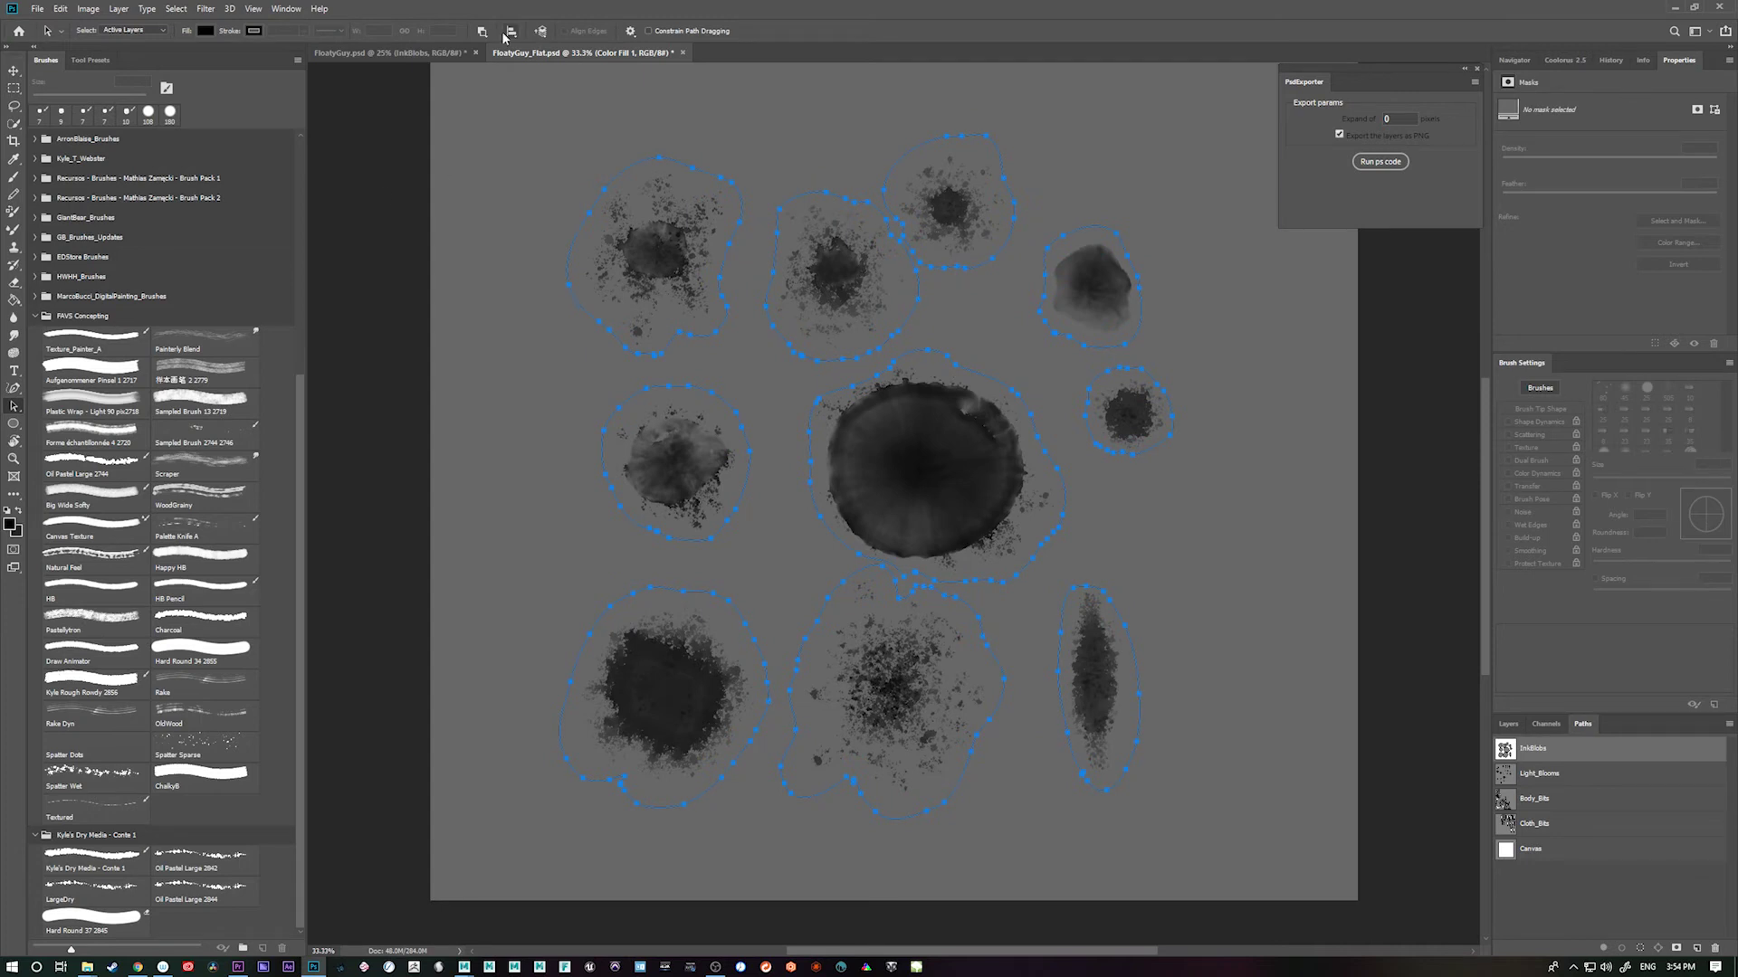
Set the outlines' Path Operation to Combine Shapes, then show the Light_Blooms path
{"action": "left_click", "coordinate": [484, 33]}
{"action": "left_click", "coordinate": [531, 61]}
{"action": "left_click", "coordinate": [1562, 783]}
{"action": "scroll", "coordinate": [1161, 685], "scroll_direction": "up", "scroll_amount": 1}
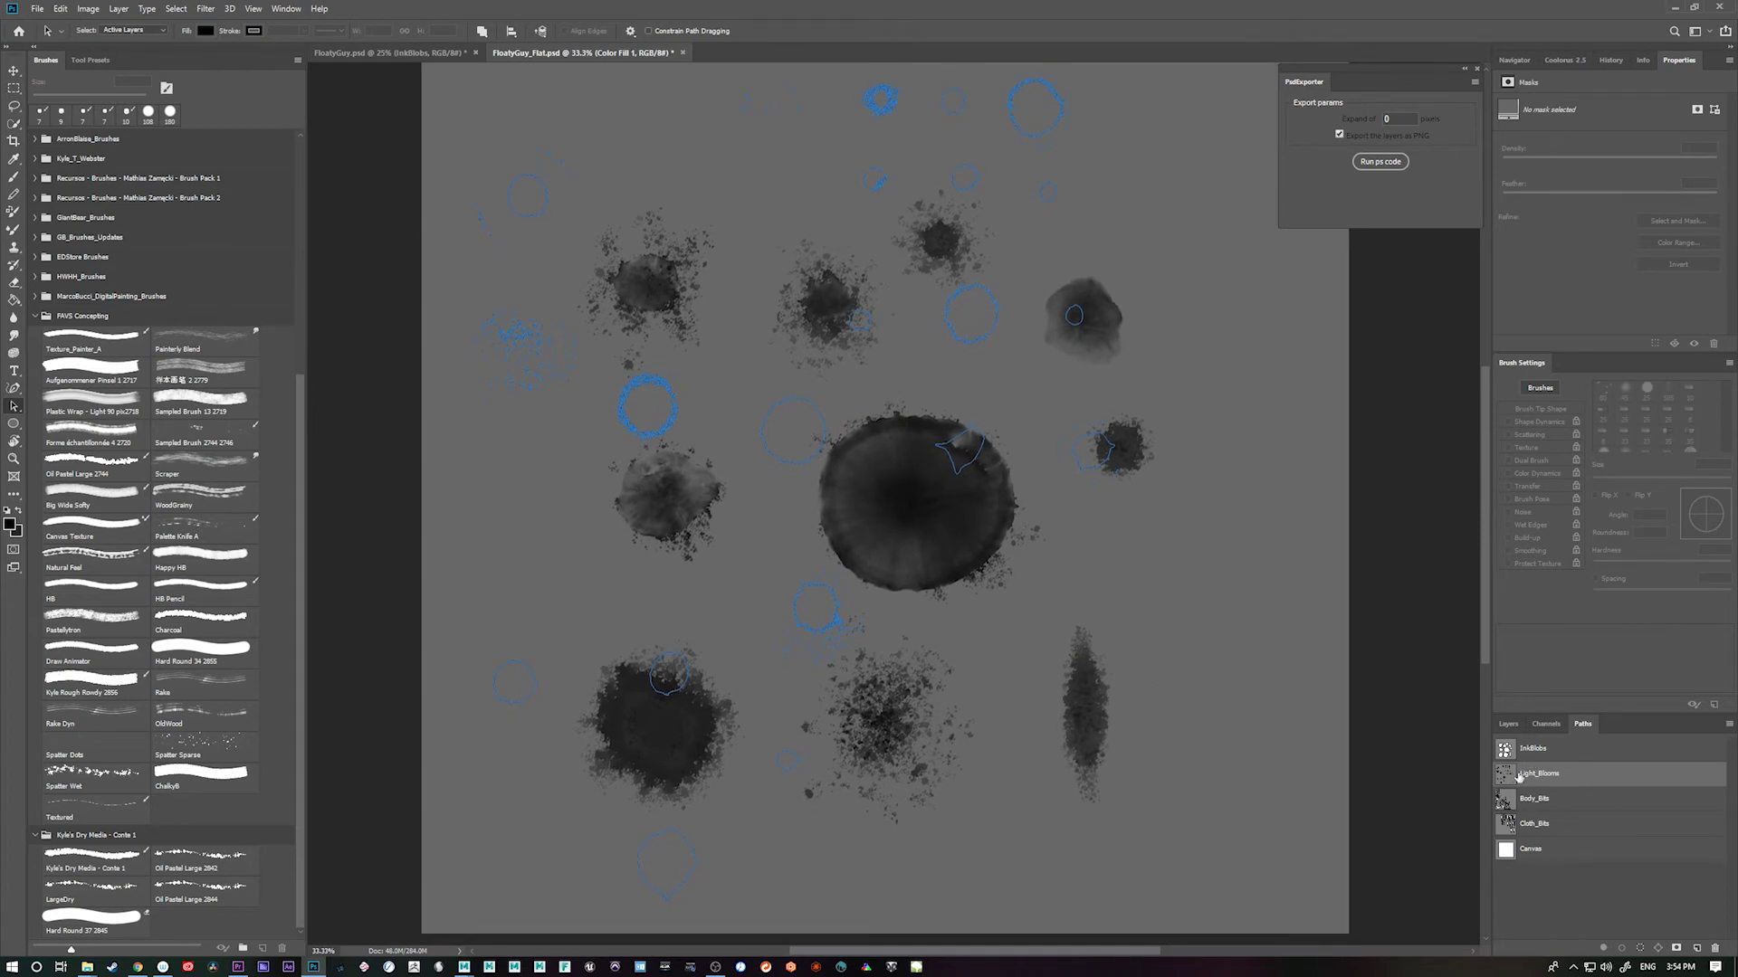
Select every Light_Blooms anchor point and delete them
{"action": "key", "text": "ctrl+minus"}
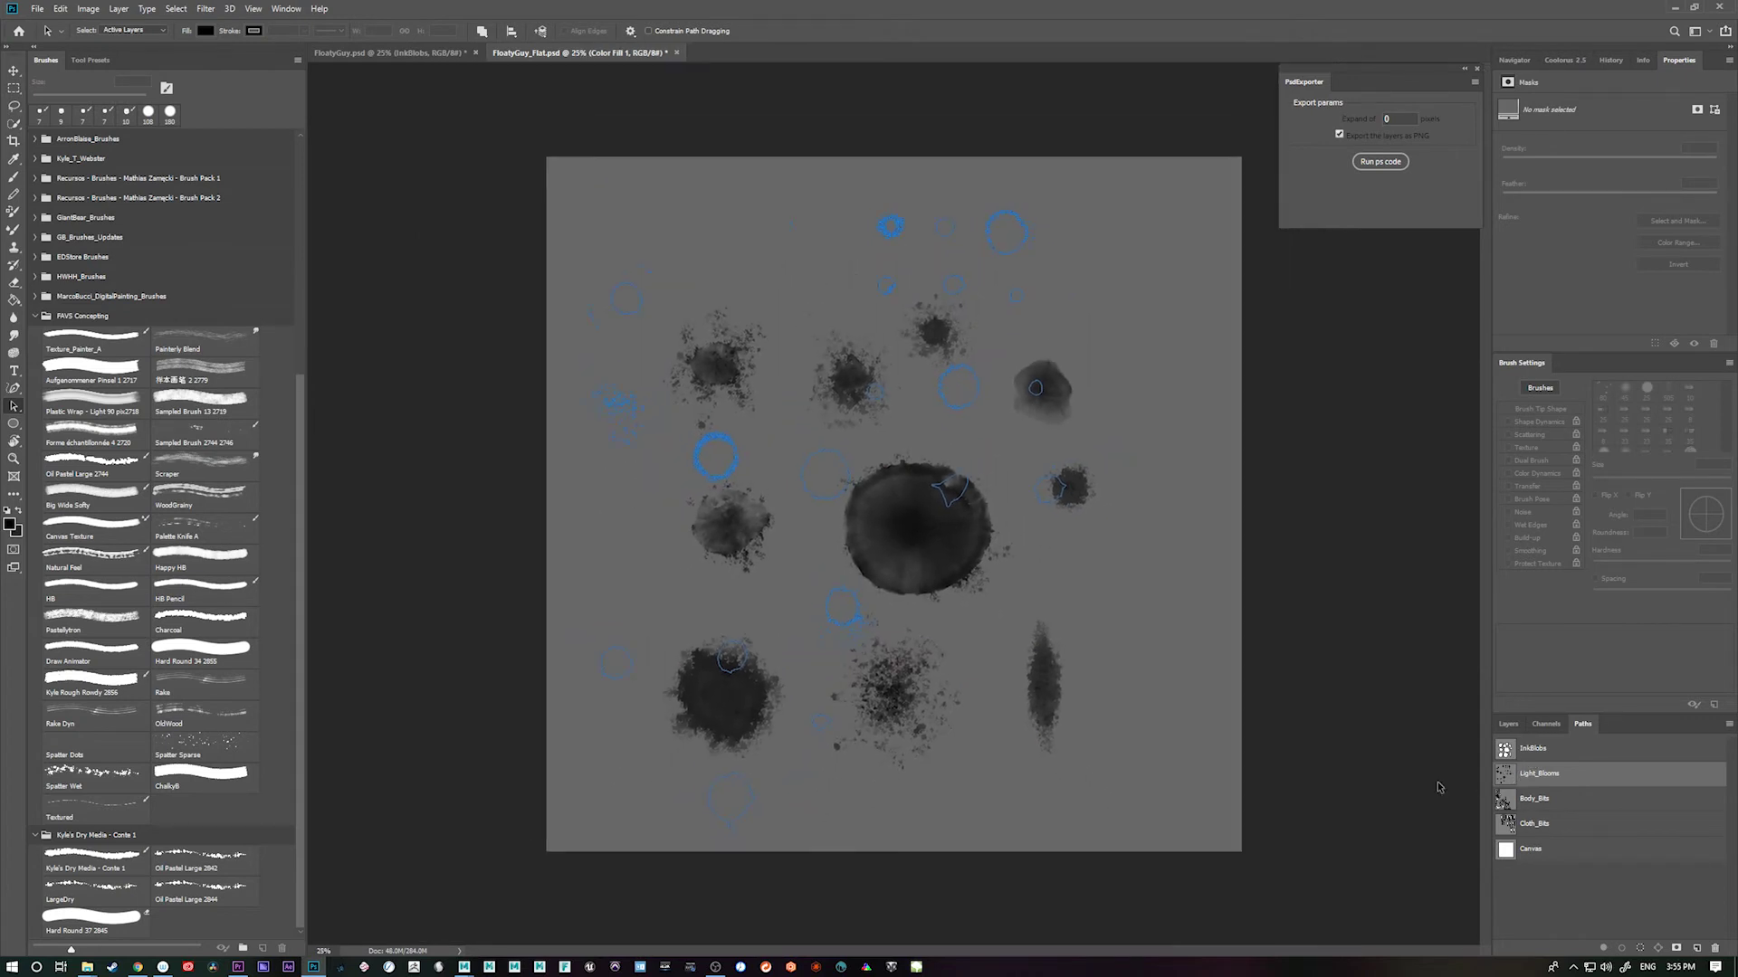
{"action": "left_click_drag", "start_coordinate": [494, 130], "coordinate": [1317, 882]}
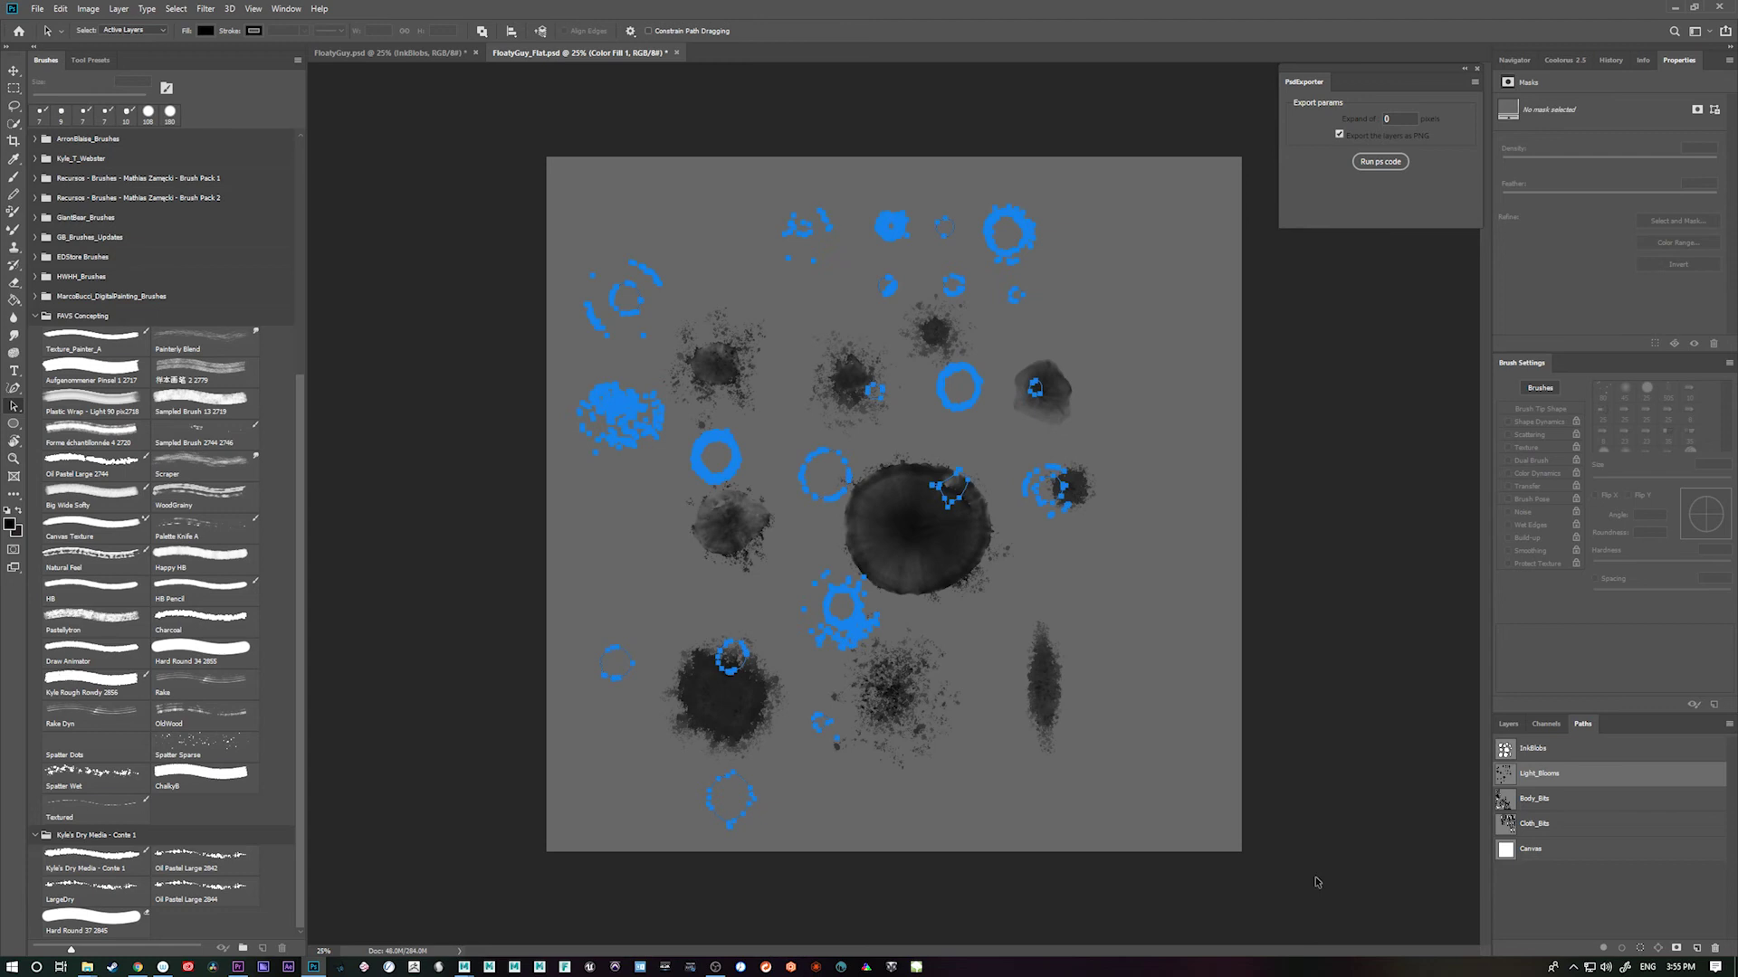
{"action": "key", "text": "Delete"}
Save FloatyGuy_Flat.psd and bring up the PSD to 3D Editor
{"action": "key", "text": "ctrl+s"}
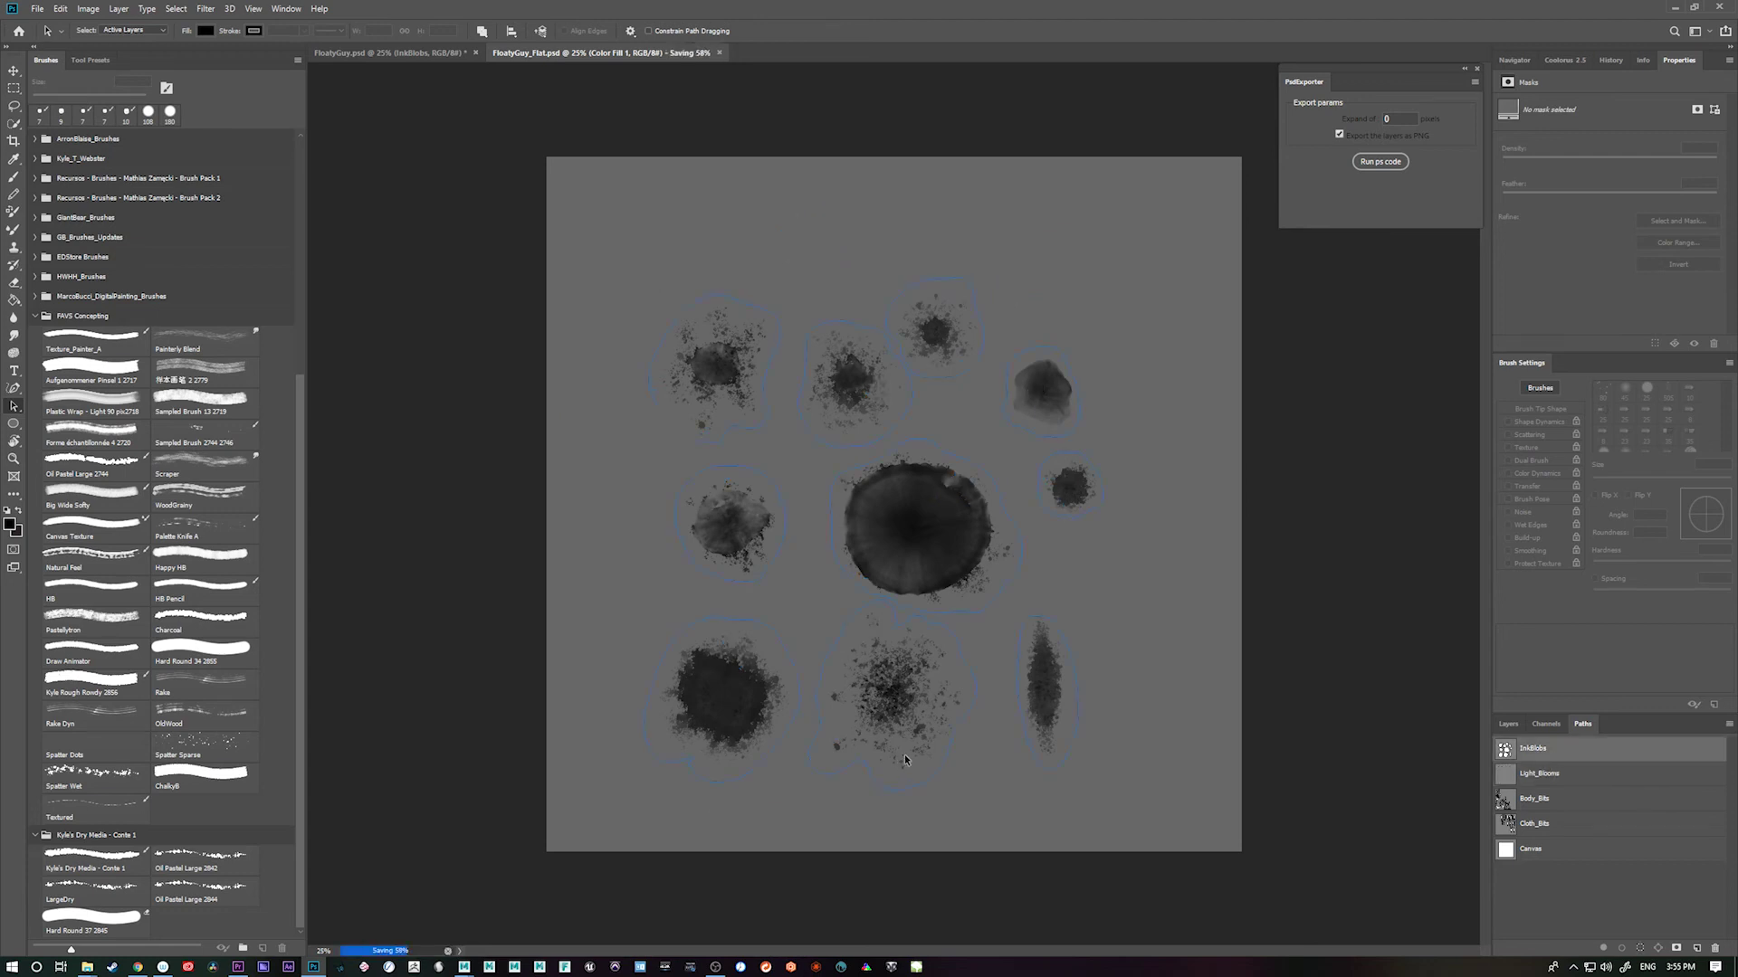
{"action": "mouse_move", "coordinate": [464, 967]}
{"action": "left_click", "coordinate": [604, 911]}
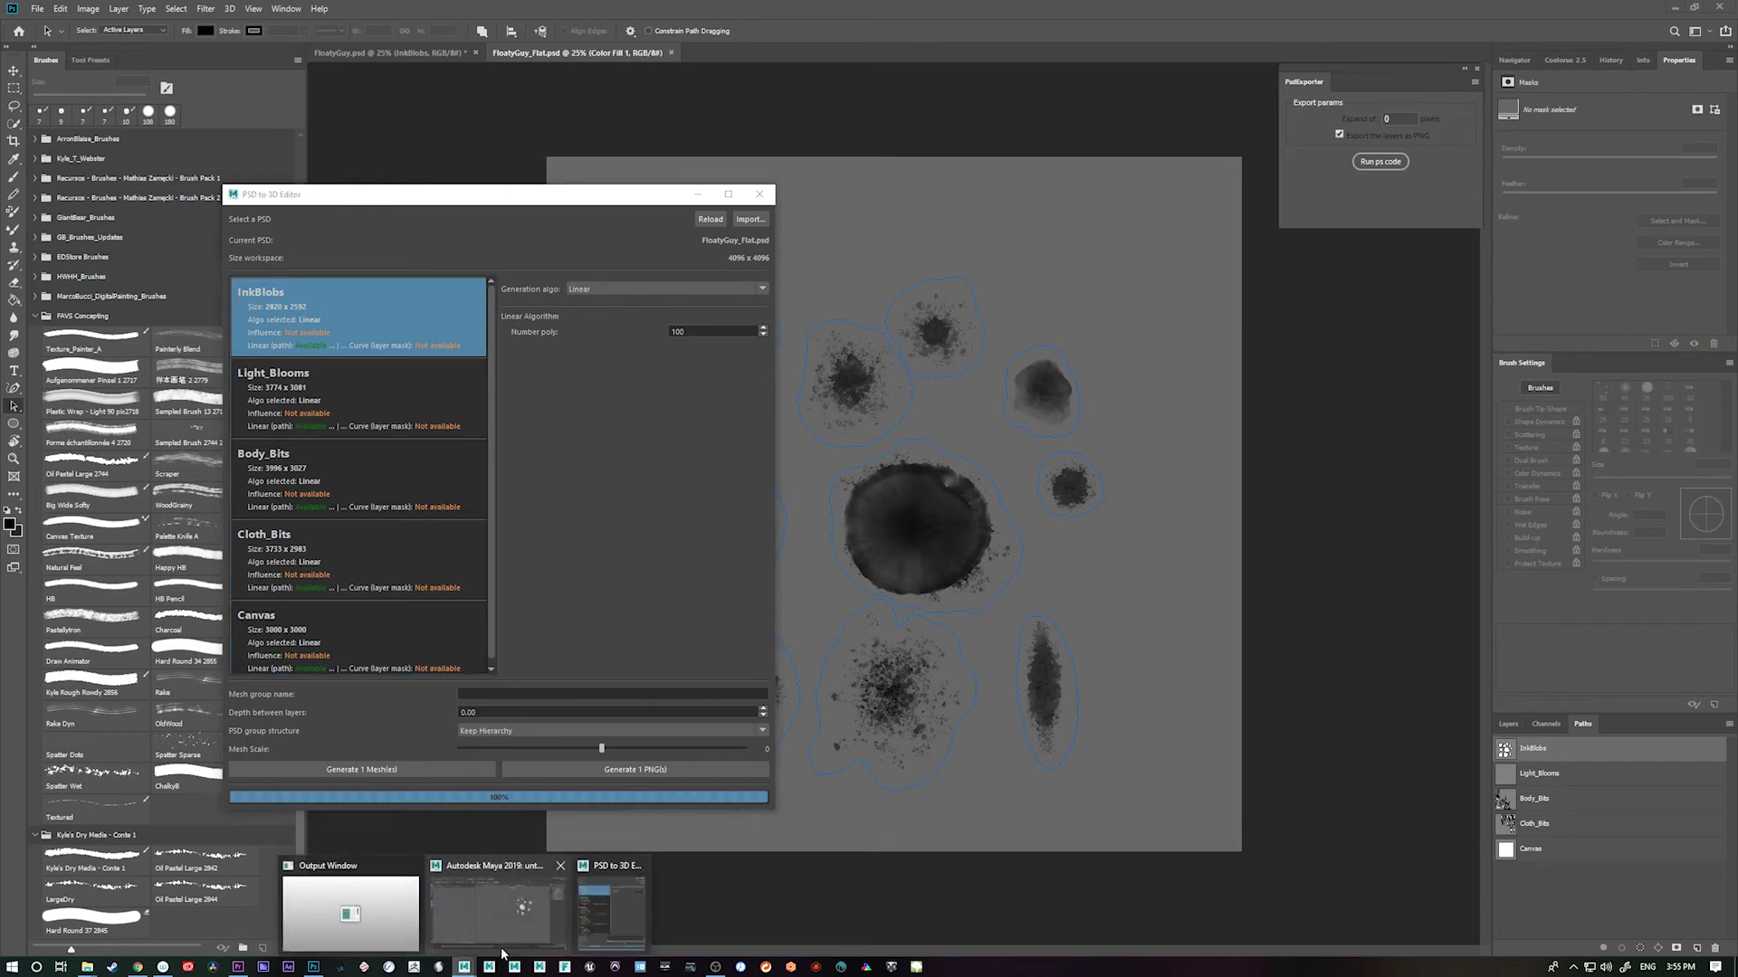
In Maya, orbit around and select the old ink-blob meshes to inspect them
{"action": "left_click", "coordinate": [488, 914]}
{"action": "key", "text": "space"}
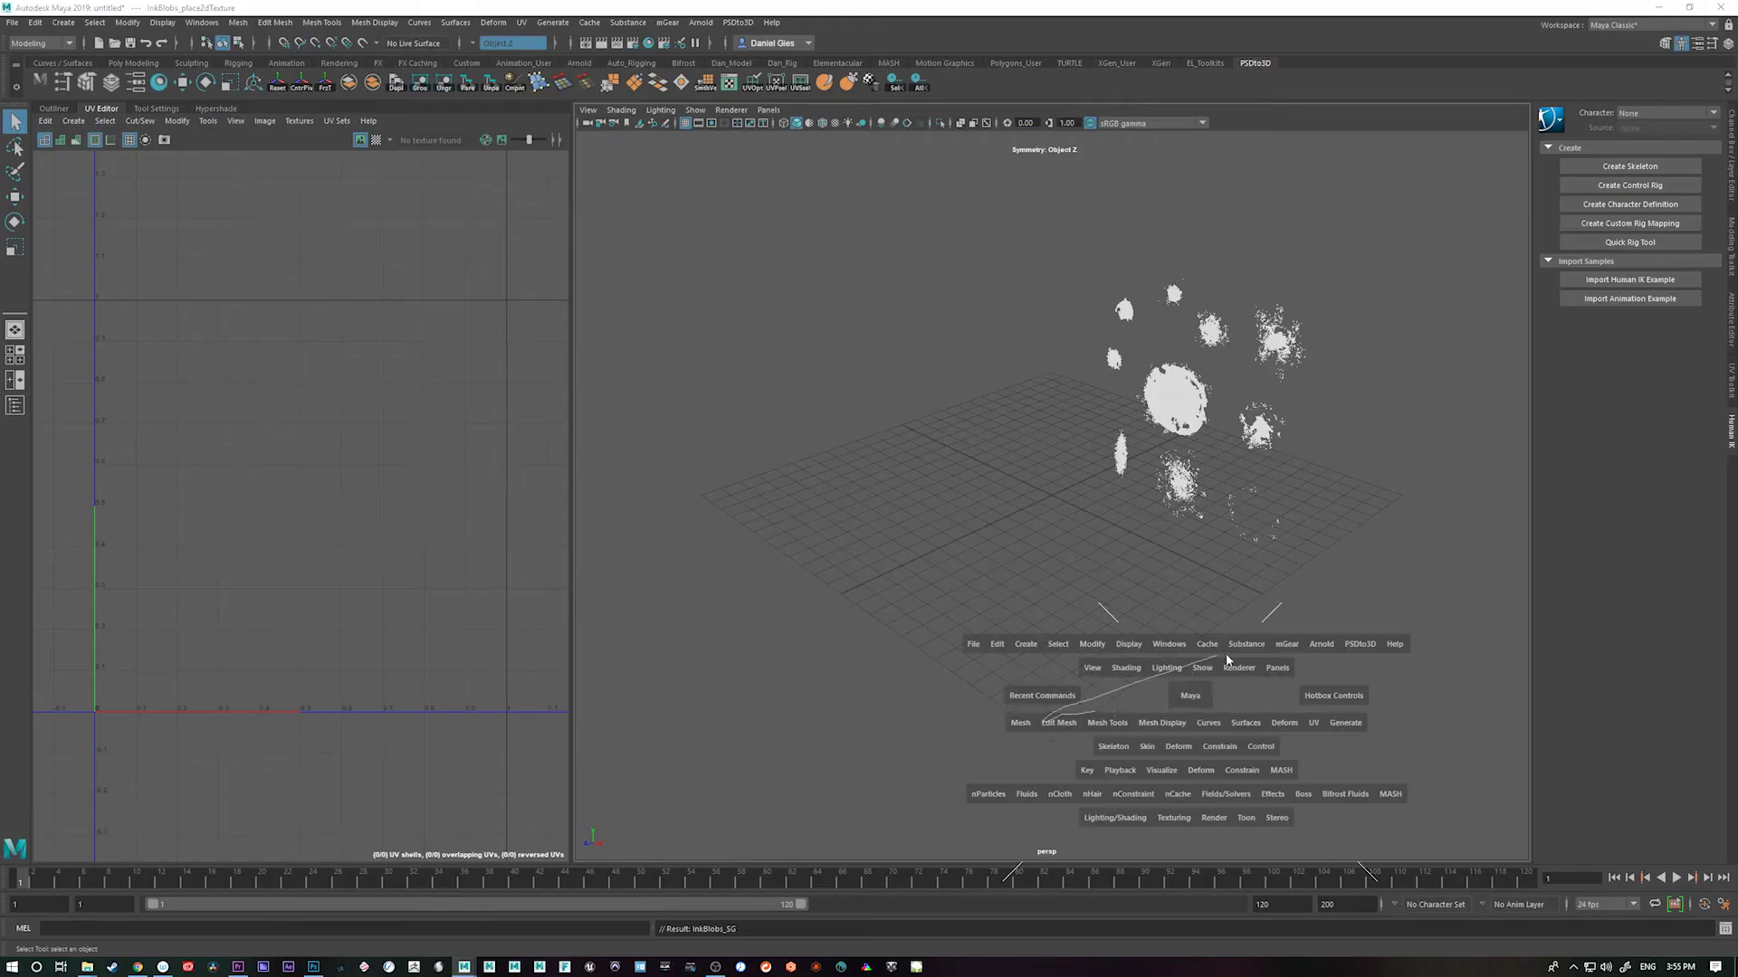
{"action": "mouse_move", "coordinate": [1094, 712]}
{"action": "left_mouse_down"}
{"action": "mouse_move", "coordinate": [1152, 704]}
{"action": "mouse_move", "coordinate": [1095, 714]}
{"action": "mouse_move", "coordinate": [1300, 570]}
{"action": "mouse_move", "coordinate": [1104, 692]}
{"action": "mouse_move", "coordinate": [1479, 718]}
{"action": "left_mouse_up"}
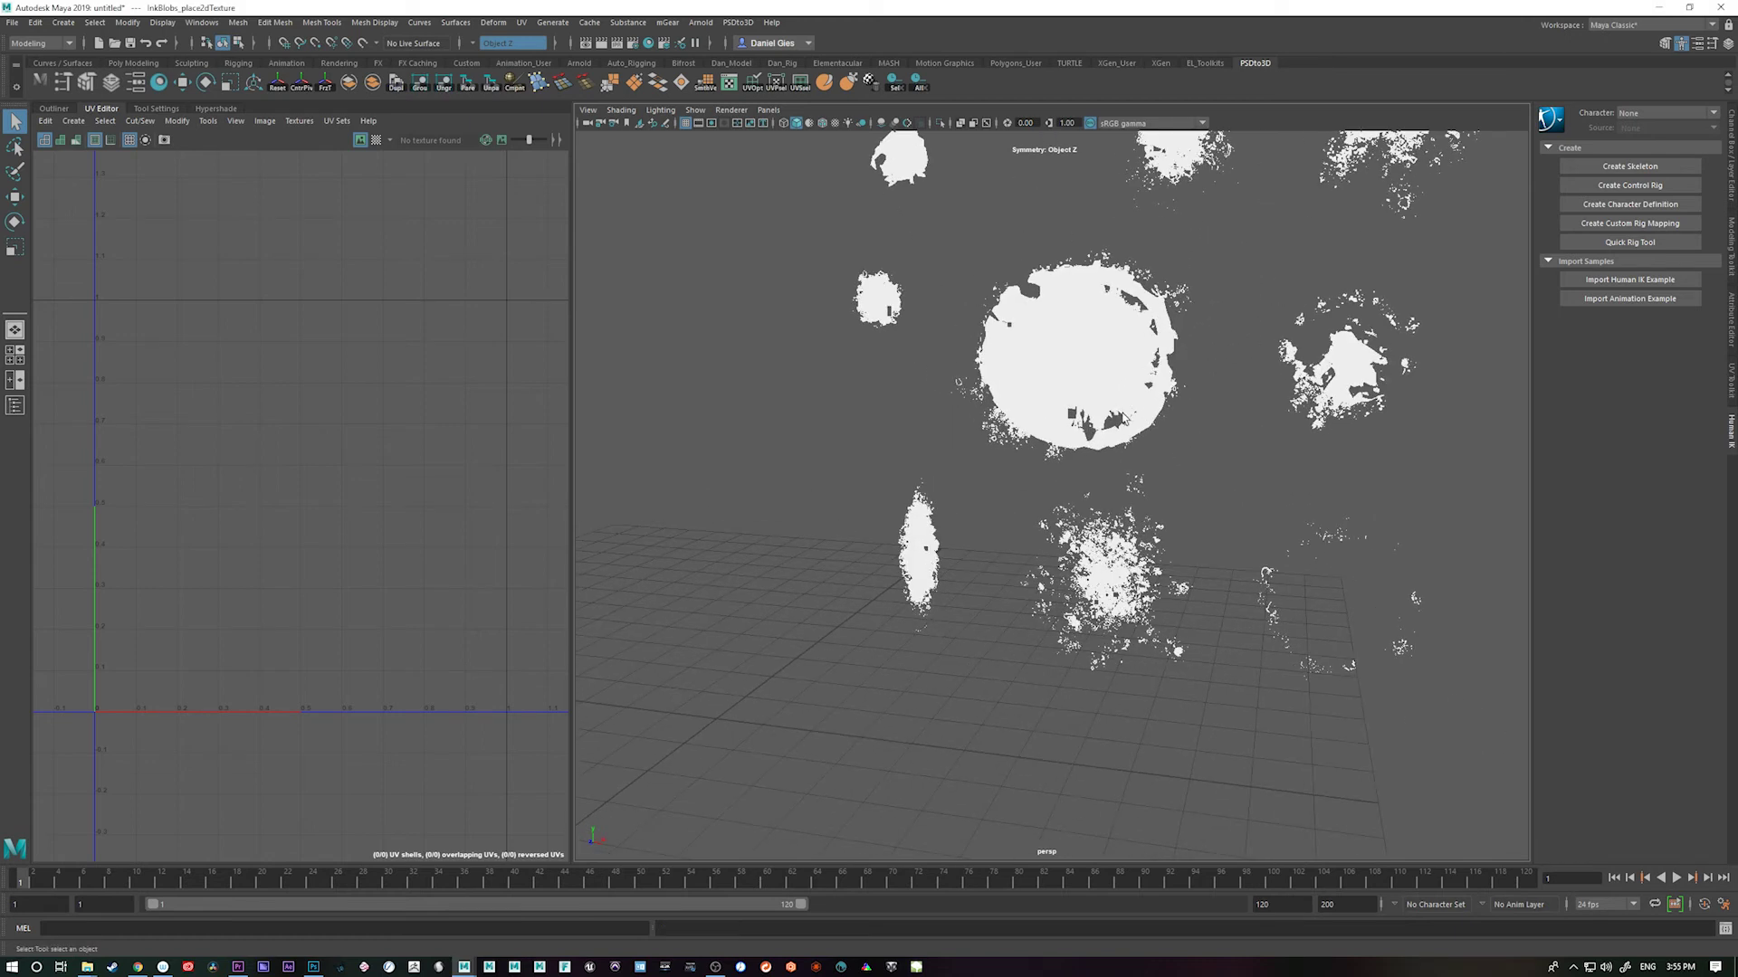
{"action": "left_click", "coordinate": [1196, 661]}
{"action": "scroll", "coordinate": [1222, 694], "scroll_direction": "up", "scroll_amount": 5}
{"action": "scroll", "coordinate": [1247, 658], "scroll_direction": "up", "scroll_amount": 4}
{"action": "scroll", "coordinate": [1260, 678], "scroll_direction": "down", "scroll_amount": 8}
{"action": "scroll", "coordinate": [1261, 679], "scroll_direction": "down", "scroll_amount": 5}
{"action": "mouse_move", "coordinate": [815, 228]}
{"action": "left_mouse_down"}
{"action": "mouse_move", "coordinate": [1008, 369]}
{"action": "mouse_move", "coordinate": [1367, 760]}
{"action": "left_mouse_up"}
Start a new empty scene, choosing Don't Save for the old one
{"action": "left_click", "coordinate": [12, 24]}
{"action": "left_click", "coordinate": [33, 47]}
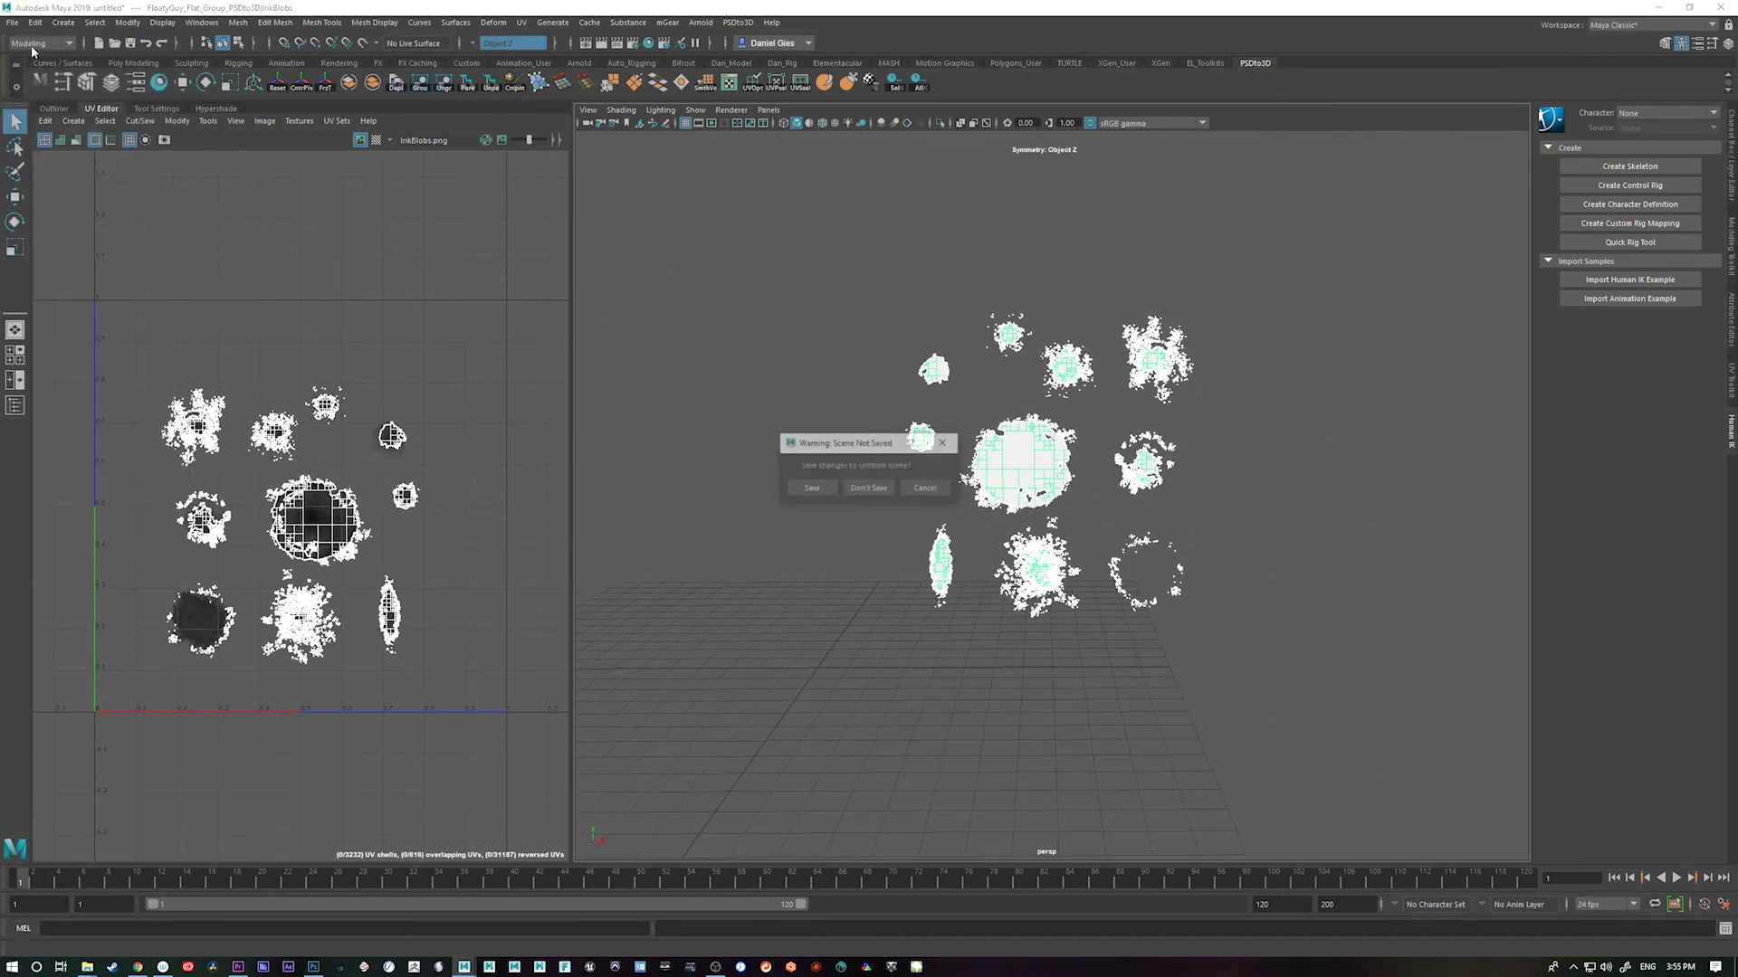
{"action": "left_click", "coordinate": [871, 487]}
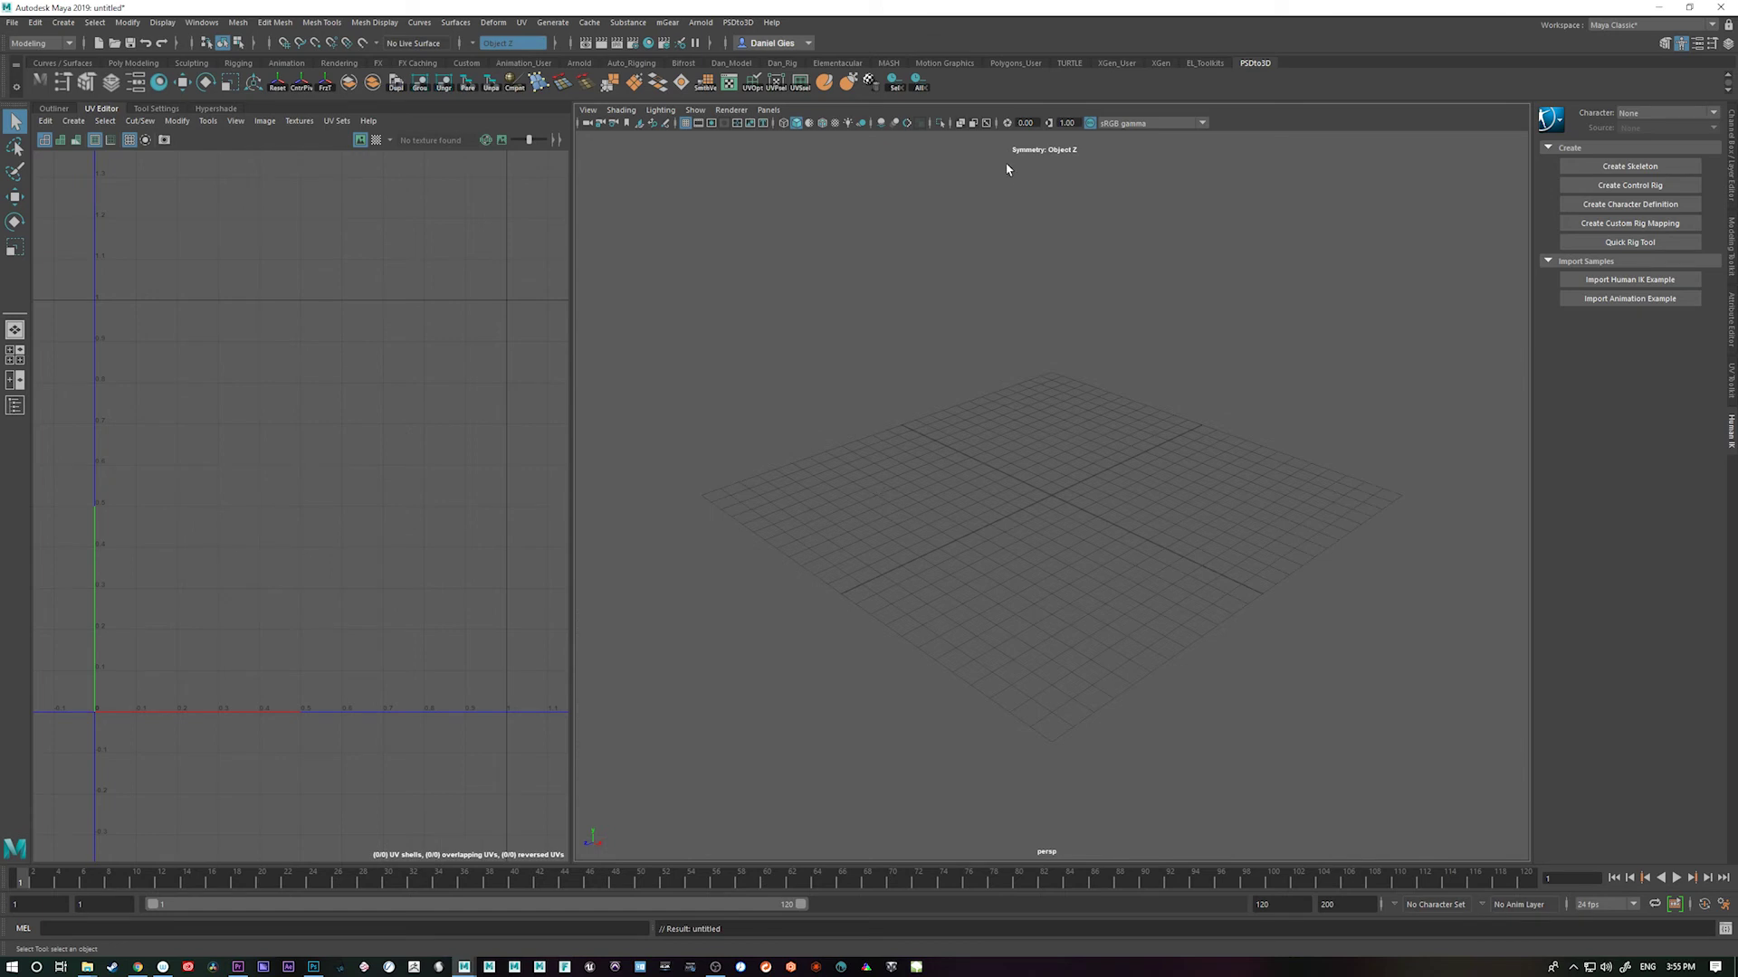
Reload FloatyGuy_Flat.psd in the PSD to 3D Editor and generate a new InkBlobs mesh
{"action": "mouse_move", "coordinate": [464, 967]}
{"action": "left_click", "coordinate": [604, 911]}
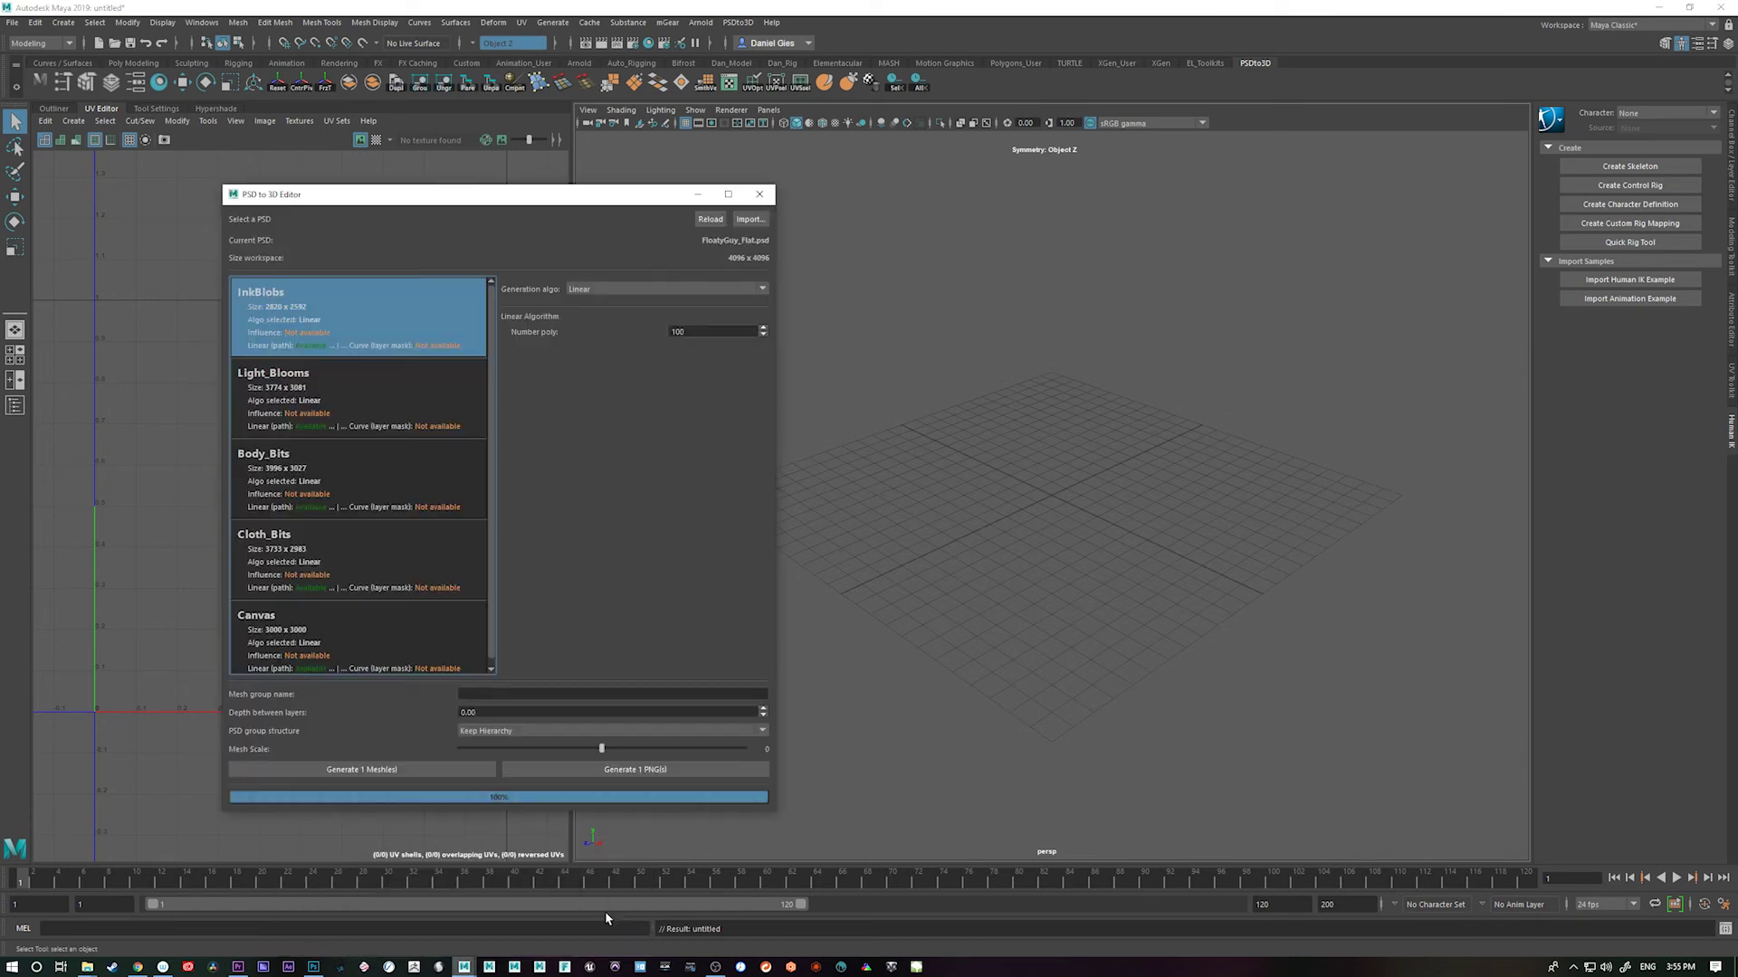
{"action": "left_click", "coordinate": [717, 222]}
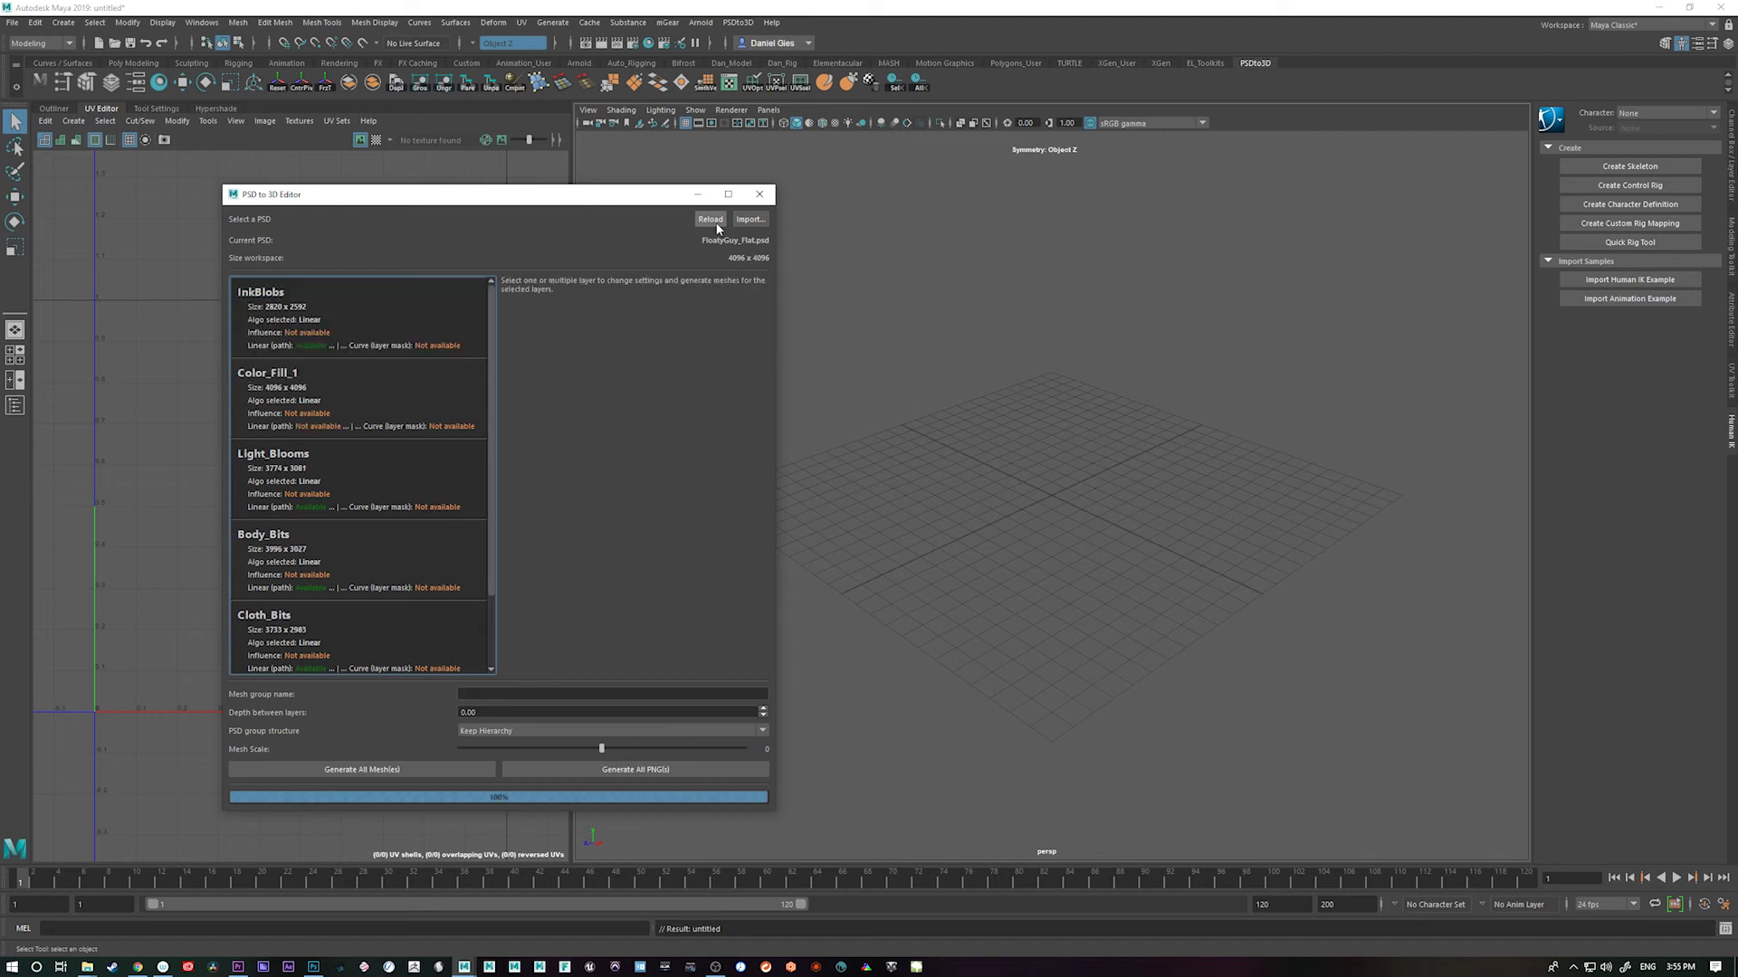
{"action": "left_click", "coordinate": [384, 325]}
{"action": "left_click", "coordinate": [433, 771]}
Frame the new InkBlobs mesh and display it textured
{"action": "left_click", "coordinate": [1186, 692]}
{"action": "key", "text": "f"}
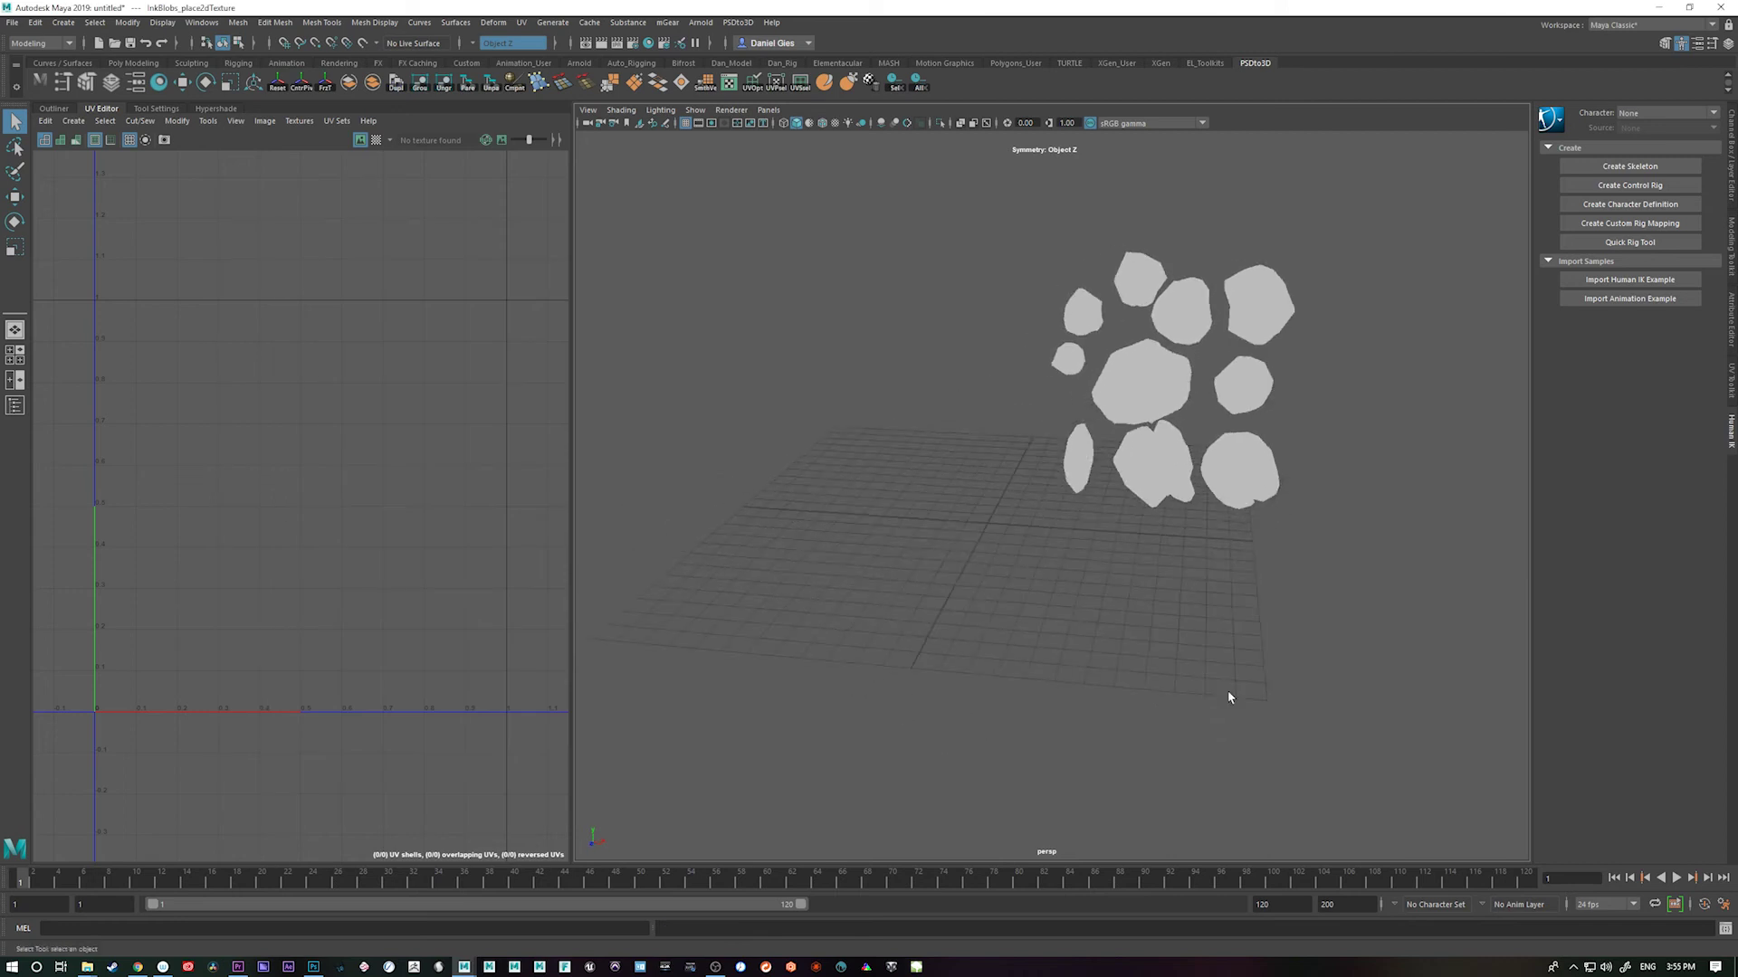
{"action": "key", "text": "6"}
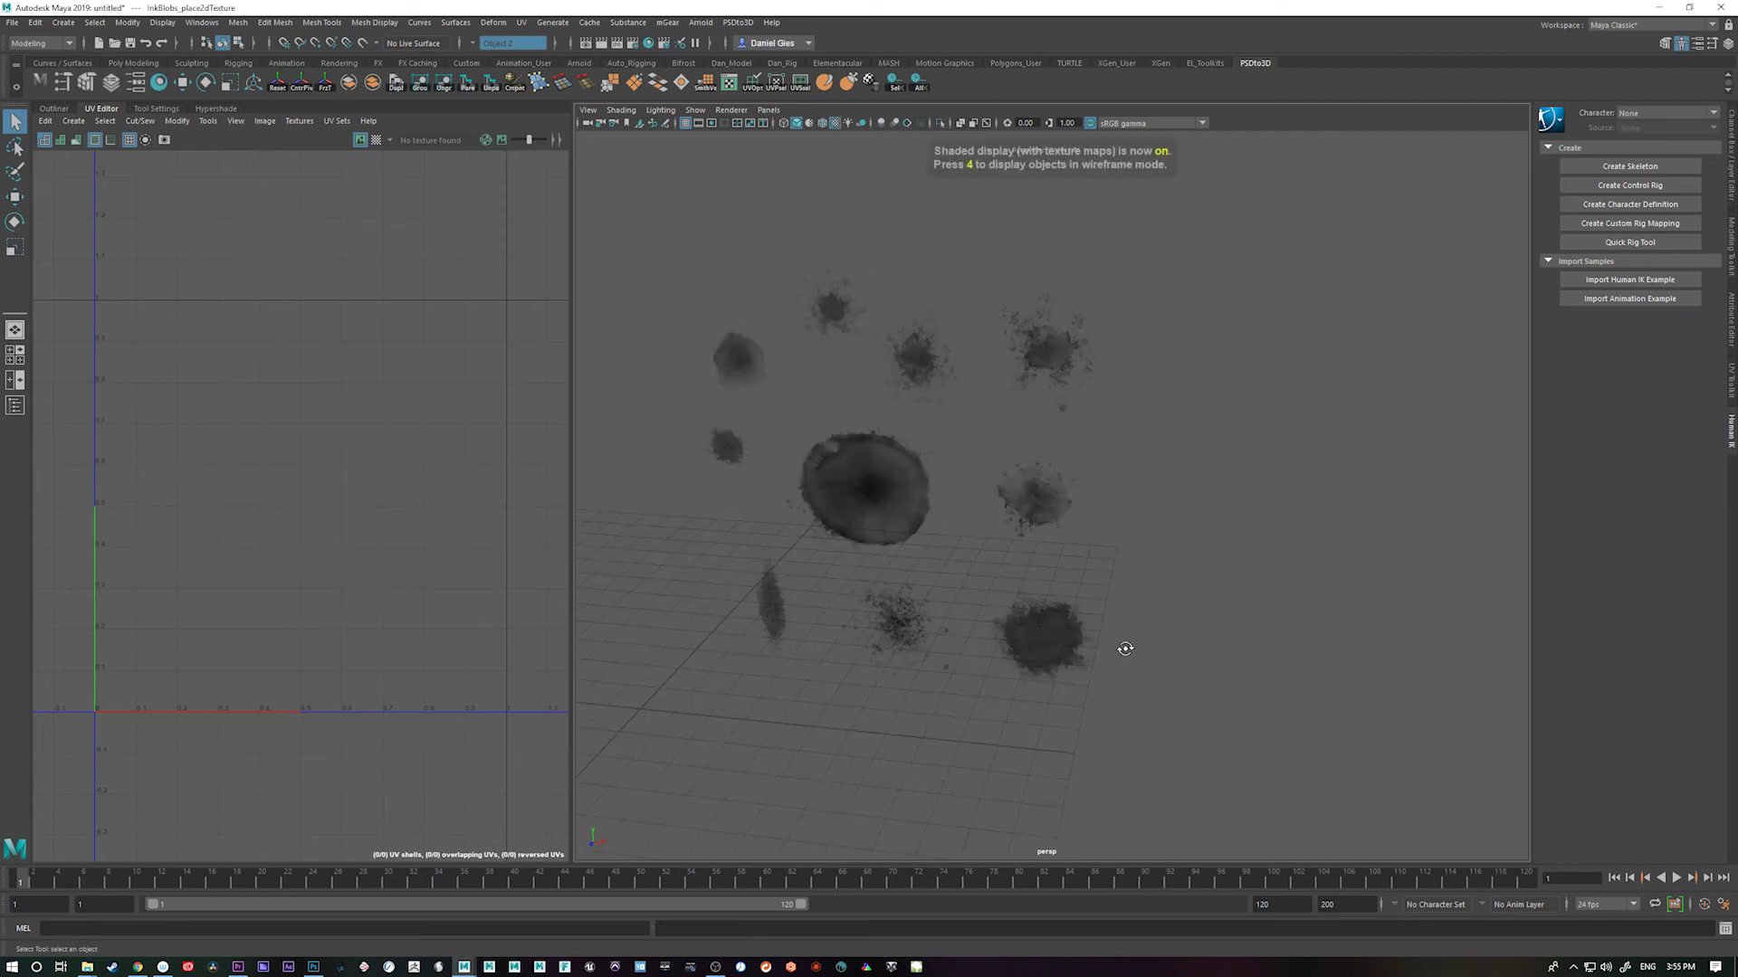
{"action": "mouse_move", "coordinate": [1124, 647]}
{"action": "left_mouse_down"}
{"action": "mouse_move", "coordinate": [1132, 624]}
{"action": "mouse_move", "coordinate": [1285, 712]}
{"action": "mouse_move", "coordinate": [1179, 716]}
{"action": "mouse_move", "coordinate": [1267, 726]}
{"action": "left_mouse_up"}
{"action": "left_click", "coordinate": [1198, 665]}
{"action": "left_click_drag", "start_coordinate": [1137, 755], "coordinate": [1107, 722]}
{"action": "left_click_drag", "start_coordinate": [1204, 681], "coordinate": [1168, 647]}
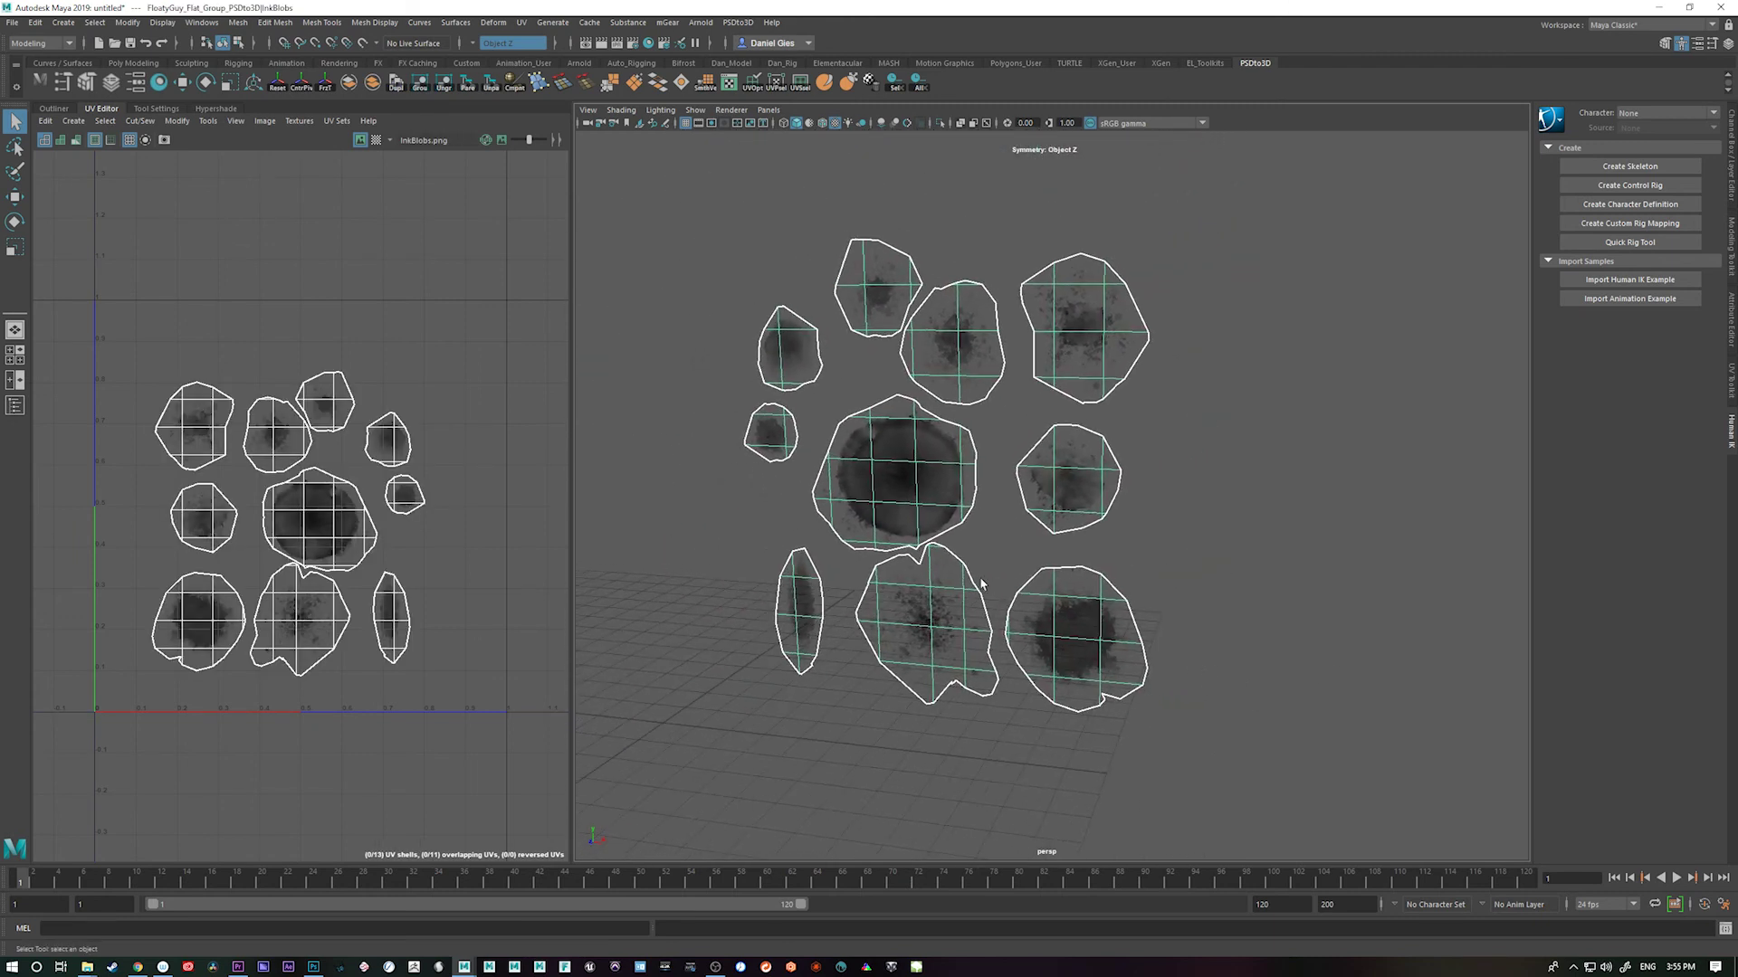
Separate the mesh into individual blob pieces
{"action": "left_click", "coordinate": [349, 83]}
{"action": "left_click", "coordinate": [1168, 671]}
{"action": "left_click", "coordinate": [1101, 665]}
{"action": "left_click_drag", "start_coordinate": [697, 214], "coordinate": [1281, 785]}
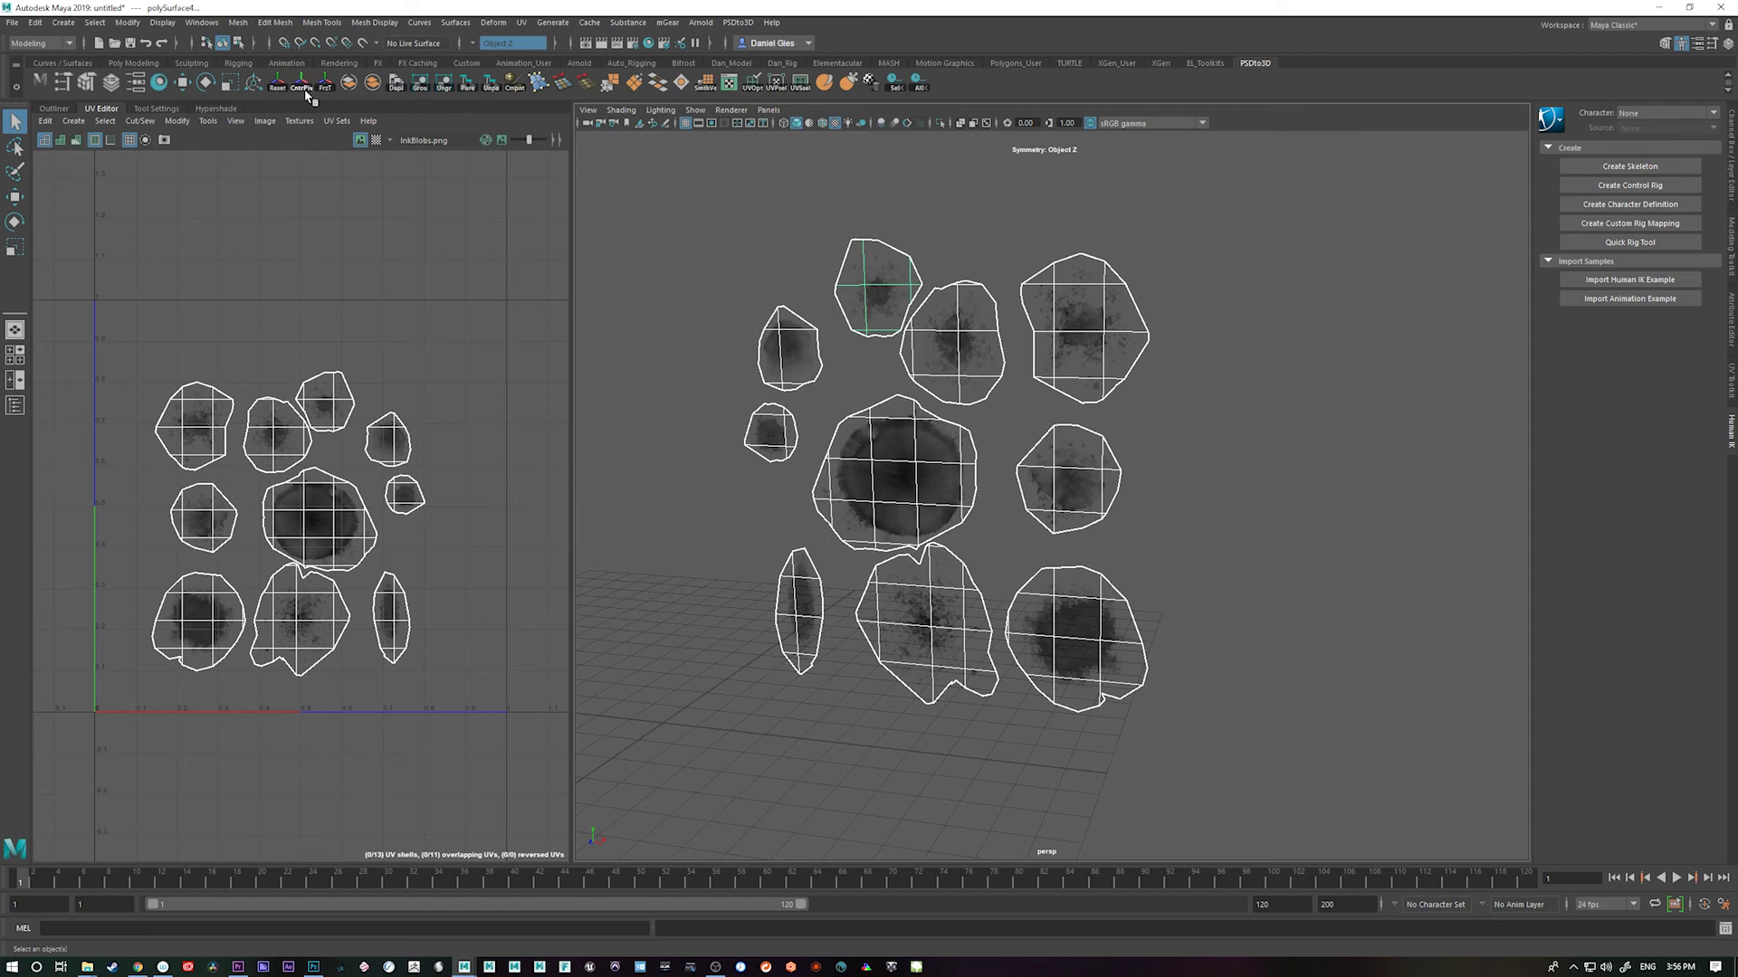
{"action": "left_click", "coordinate": [984, 588]}
Move a top blob forward in depth over the central blob
{"action": "left_click", "coordinate": [1114, 368]}
{"action": "key", "text": "w"}
{"action": "left_click_drag", "start_coordinate": [1114, 369], "coordinate": [1044, 461]}
{"action": "left_click_drag", "start_coordinate": [992, 404], "coordinate": [865, 511]}
{"action": "left_click_drag", "start_coordinate": [1046, 498], "coordinate": [1141, 474]}
{"action": "left_click_drag", "start_coordinate": [1318, 235], "coordinate": [1202, 585]}
{"action": "left_click_drag", "start_coordinate": [1352, 677], "coordinate": [1191, 679]}
{"action": "left_click", "coordinate": [1149, 720]}
Slide the smaller blob to the right, then return to Photoshop
{"action": "left_click_drag", "start_coordinate": [804, 516], "coordinate": [843, 538]}
{"action": "left_click_drag", "start_coordinate": [963, 549], "coordinate": [1009, 489]}
{"action": "left_click", "coordinate": [1033, 516]}
{"action": "left_click", "coordinate": [827, 495]}
{"action": "left_click_drag", "start_coordinate": [1276, 621], "coordinate": [1355, 614]}
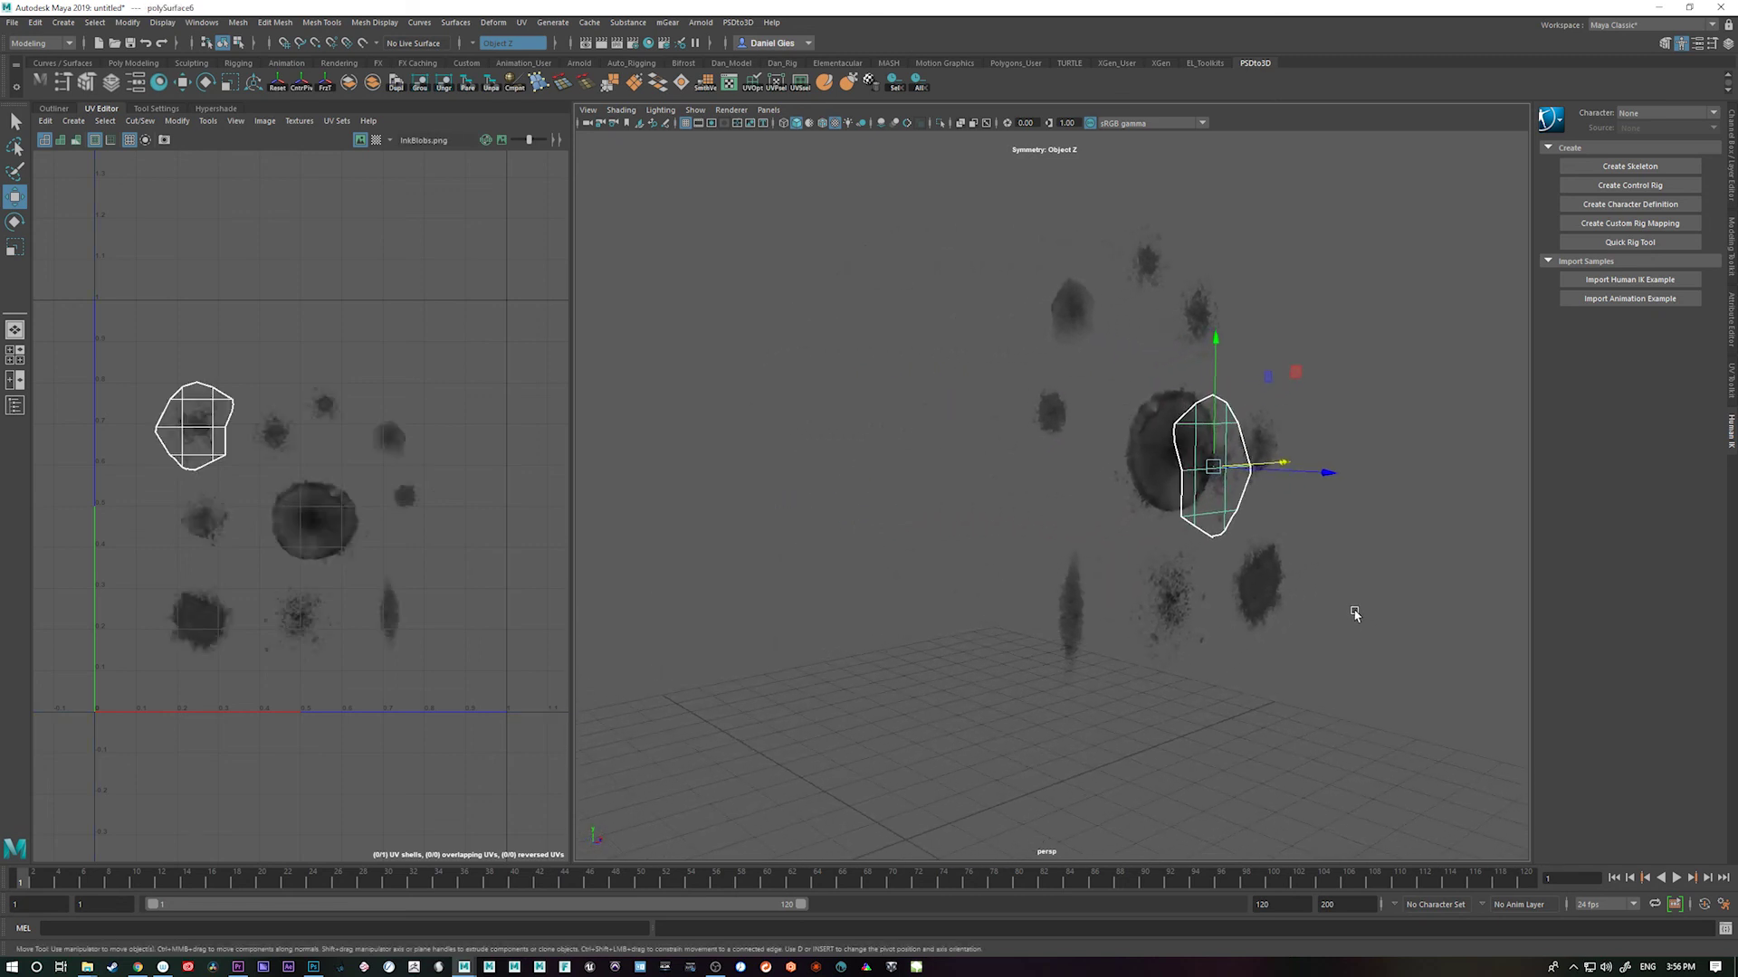
{"action": "left_click", "coordinate": [313, 967]}
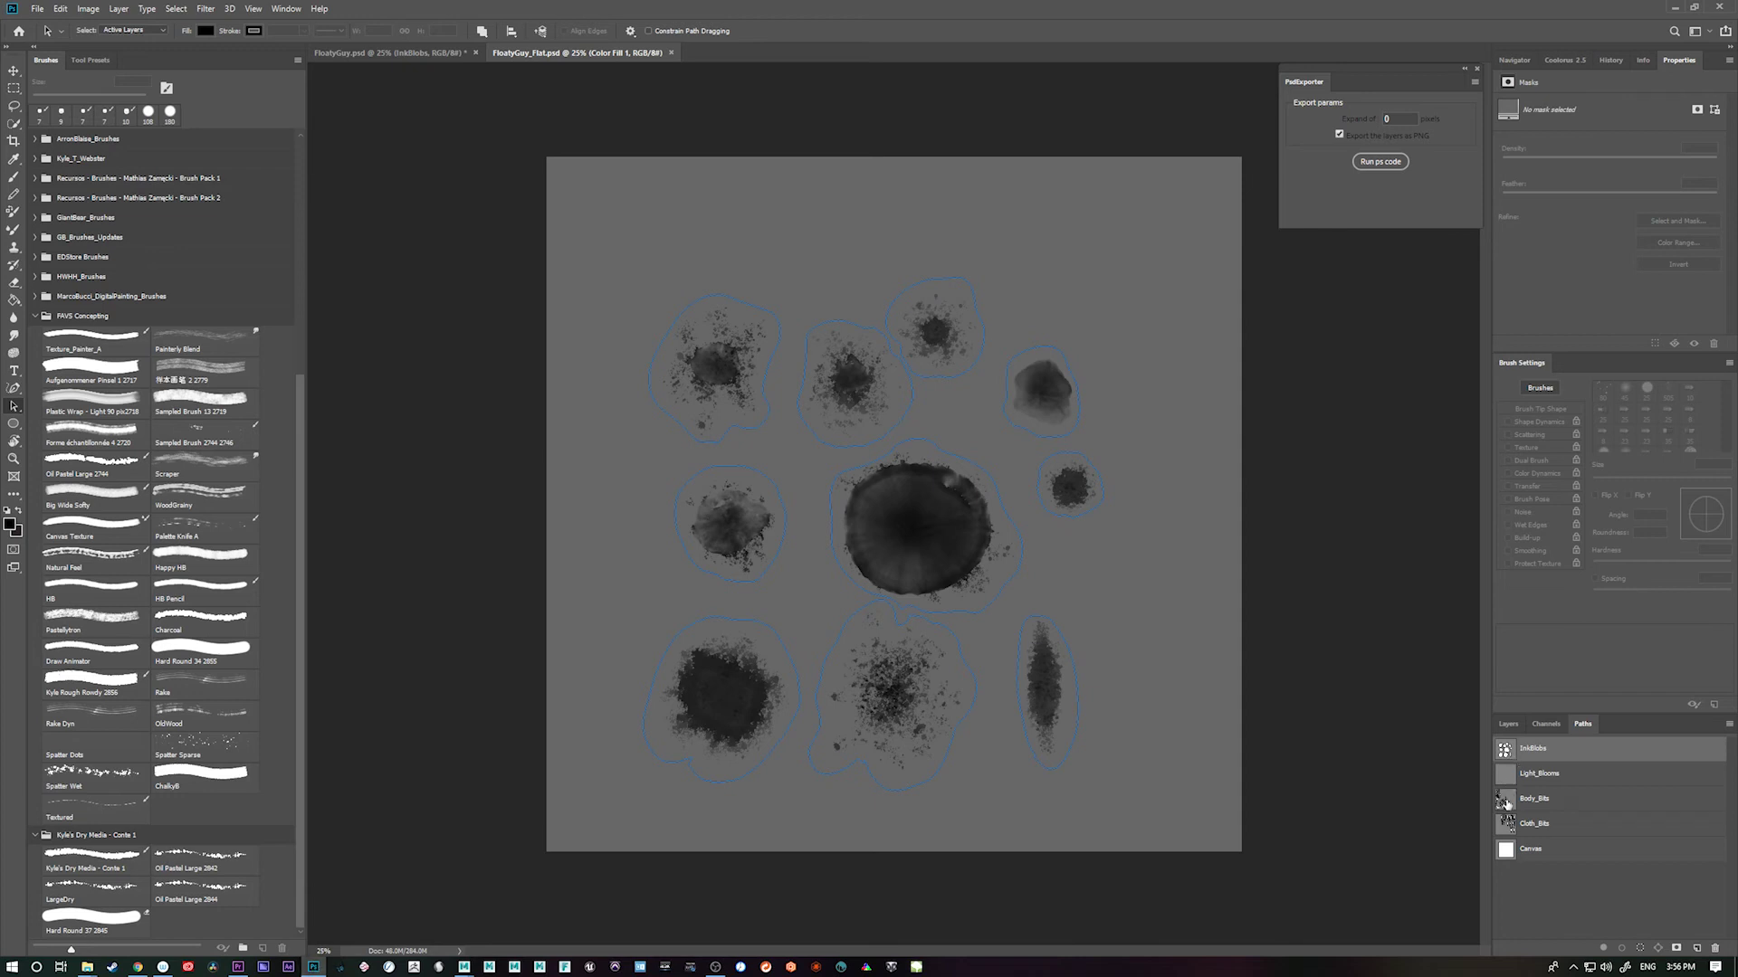
Display the Body_Bits paths at 50% zoom and reshape the torso outline by moving its anchors
{"action": "left_click", "coordinate": [1506, 803]}
{"action": "key", "text": "ctrl+plus"}
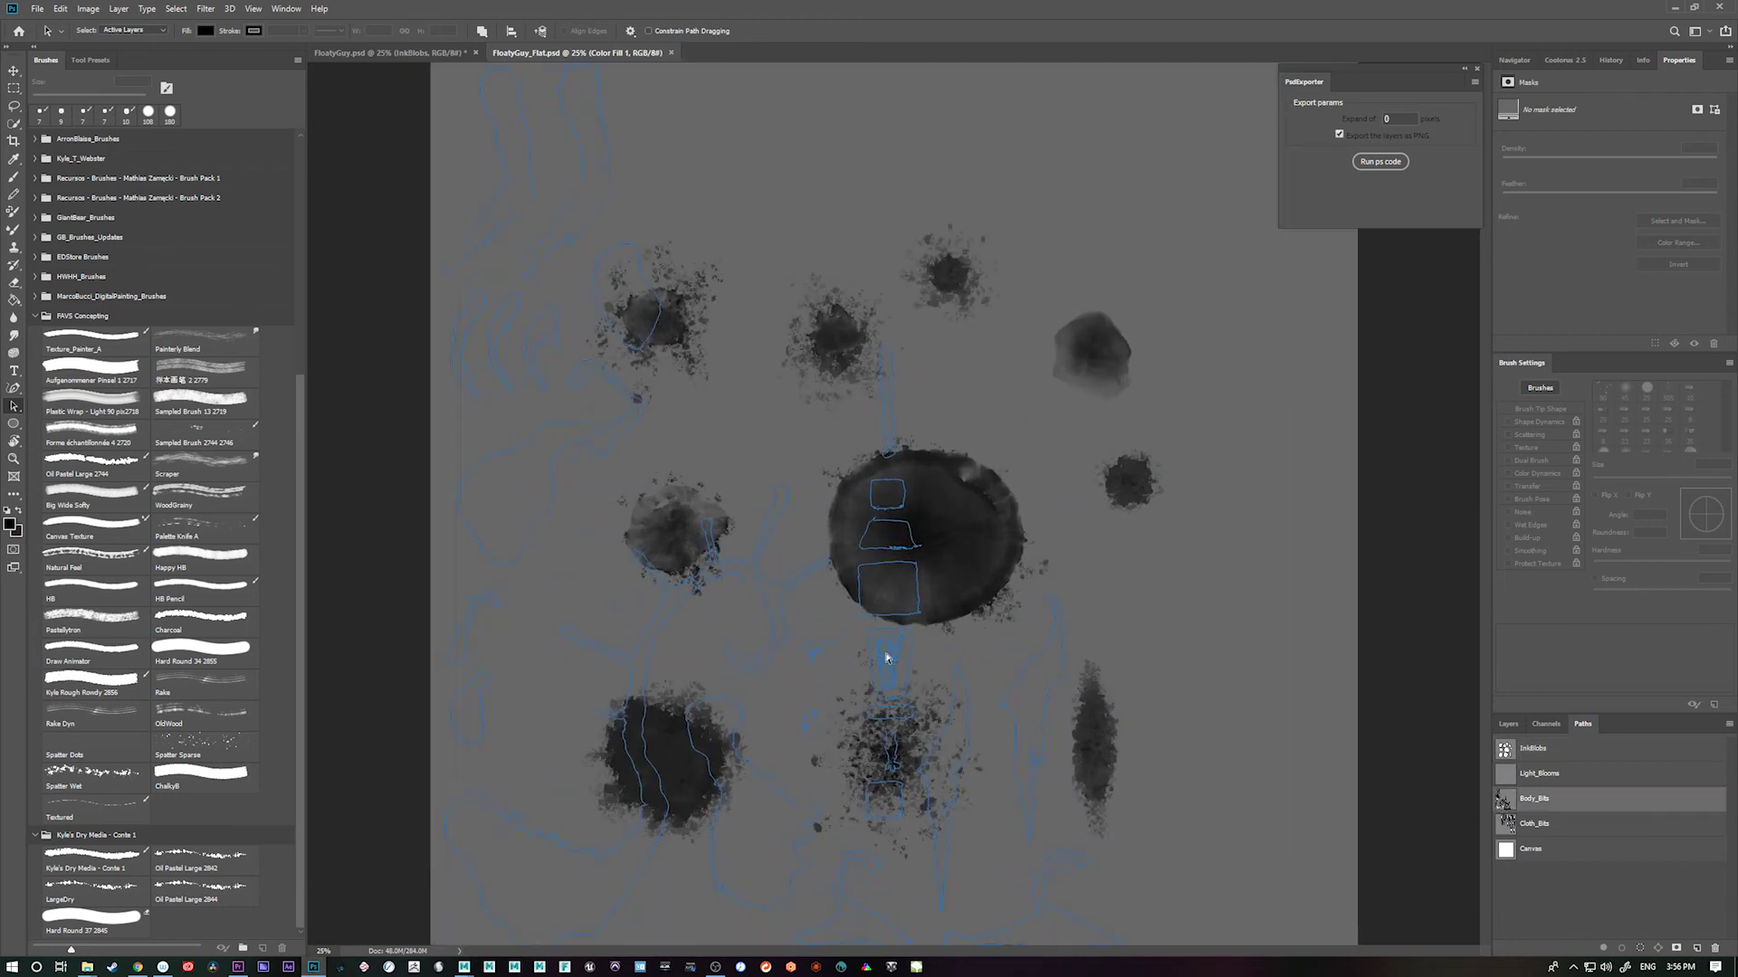
{"action": "left_click_drag", "start_coordinate": [886, 654], "coordinate": [950, 433]}
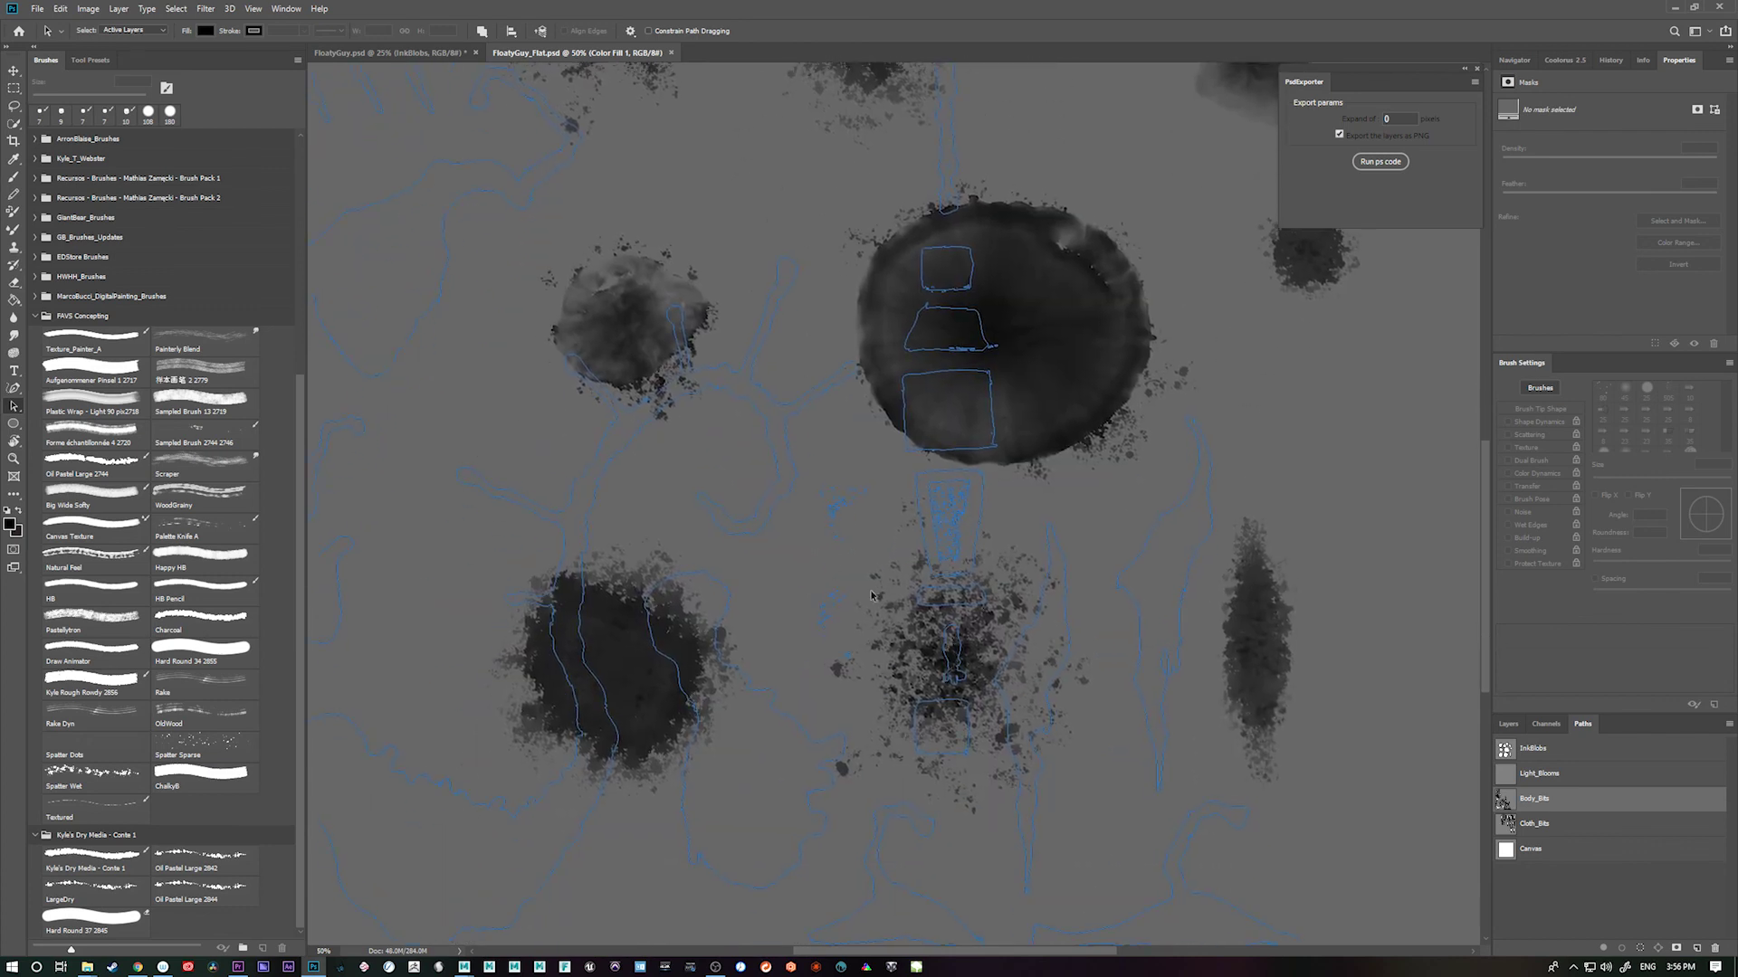
{"action": "left_click_drag", "start_coordinate": [800, 466], "coordinate": [877, 686]}
{"action": "left_click_drag", "start_coordinate": [922, 499], "coordinate": [970, 538]}
{"action": "scroll", "coordinate": [875, 496], "scroll_direction": "up", "scroll_amount": 1}
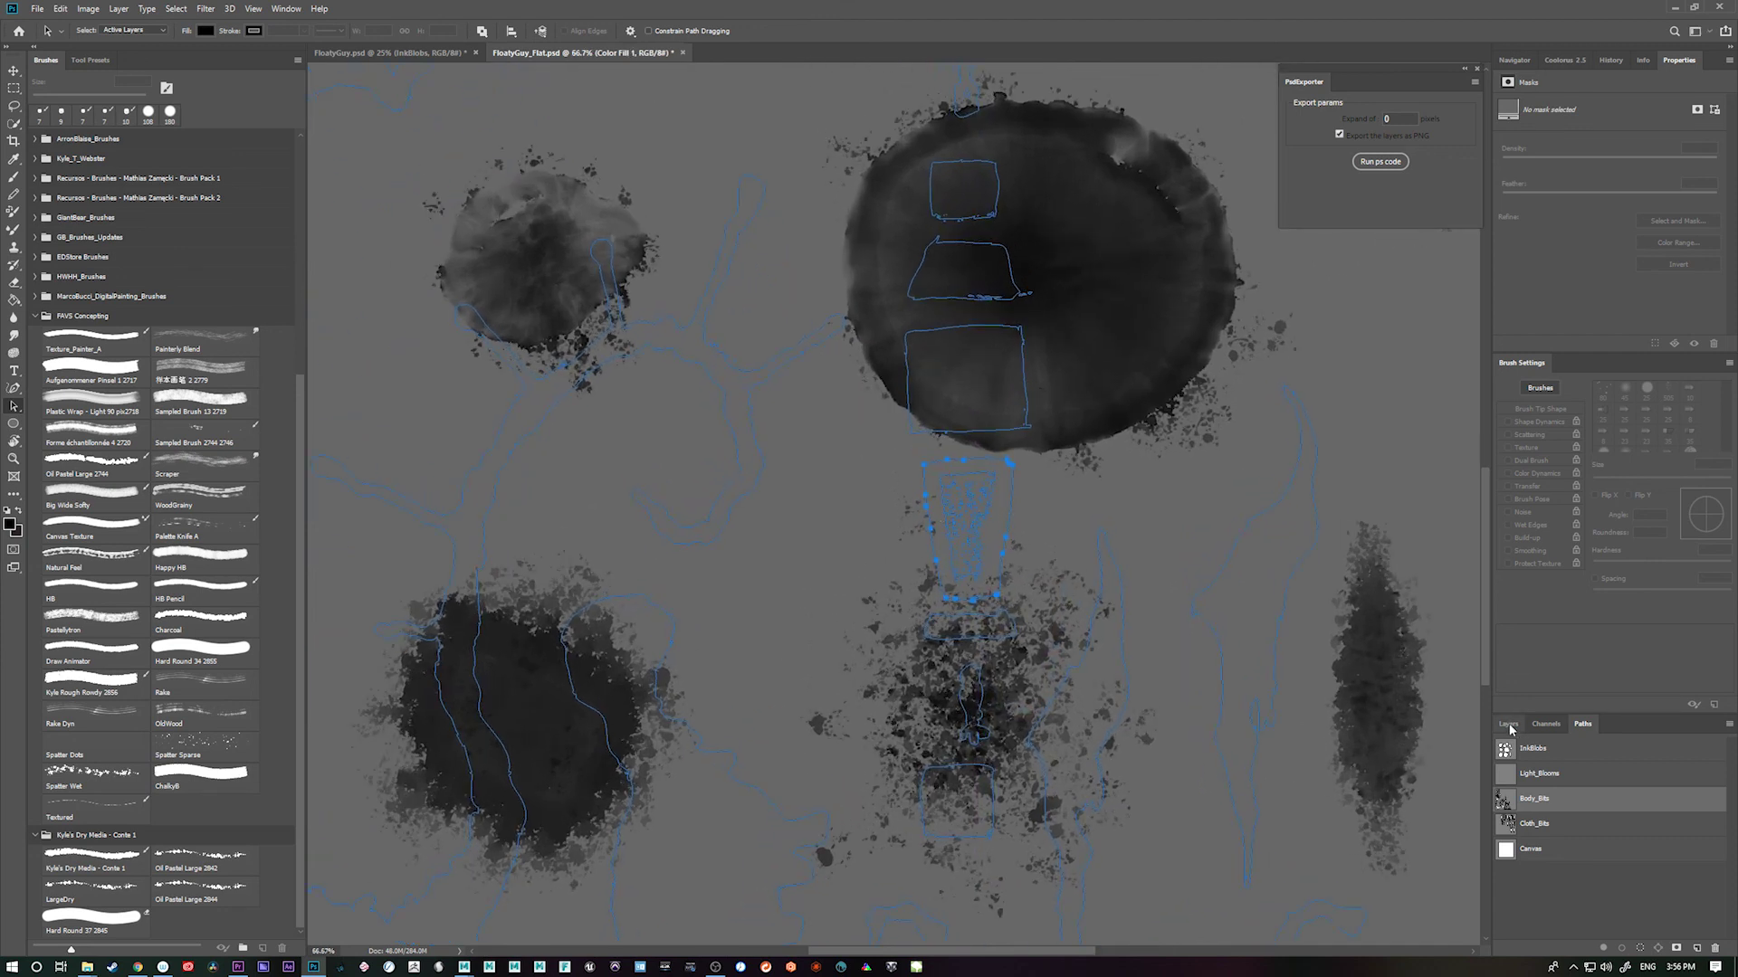
Hide the InkBlobs layer and select the anchor points of the inner cup outline
{"action": "left_click", "coordinate": [1508, 725]}
{"action": "left_click", "coordinate": [1503, 809]}
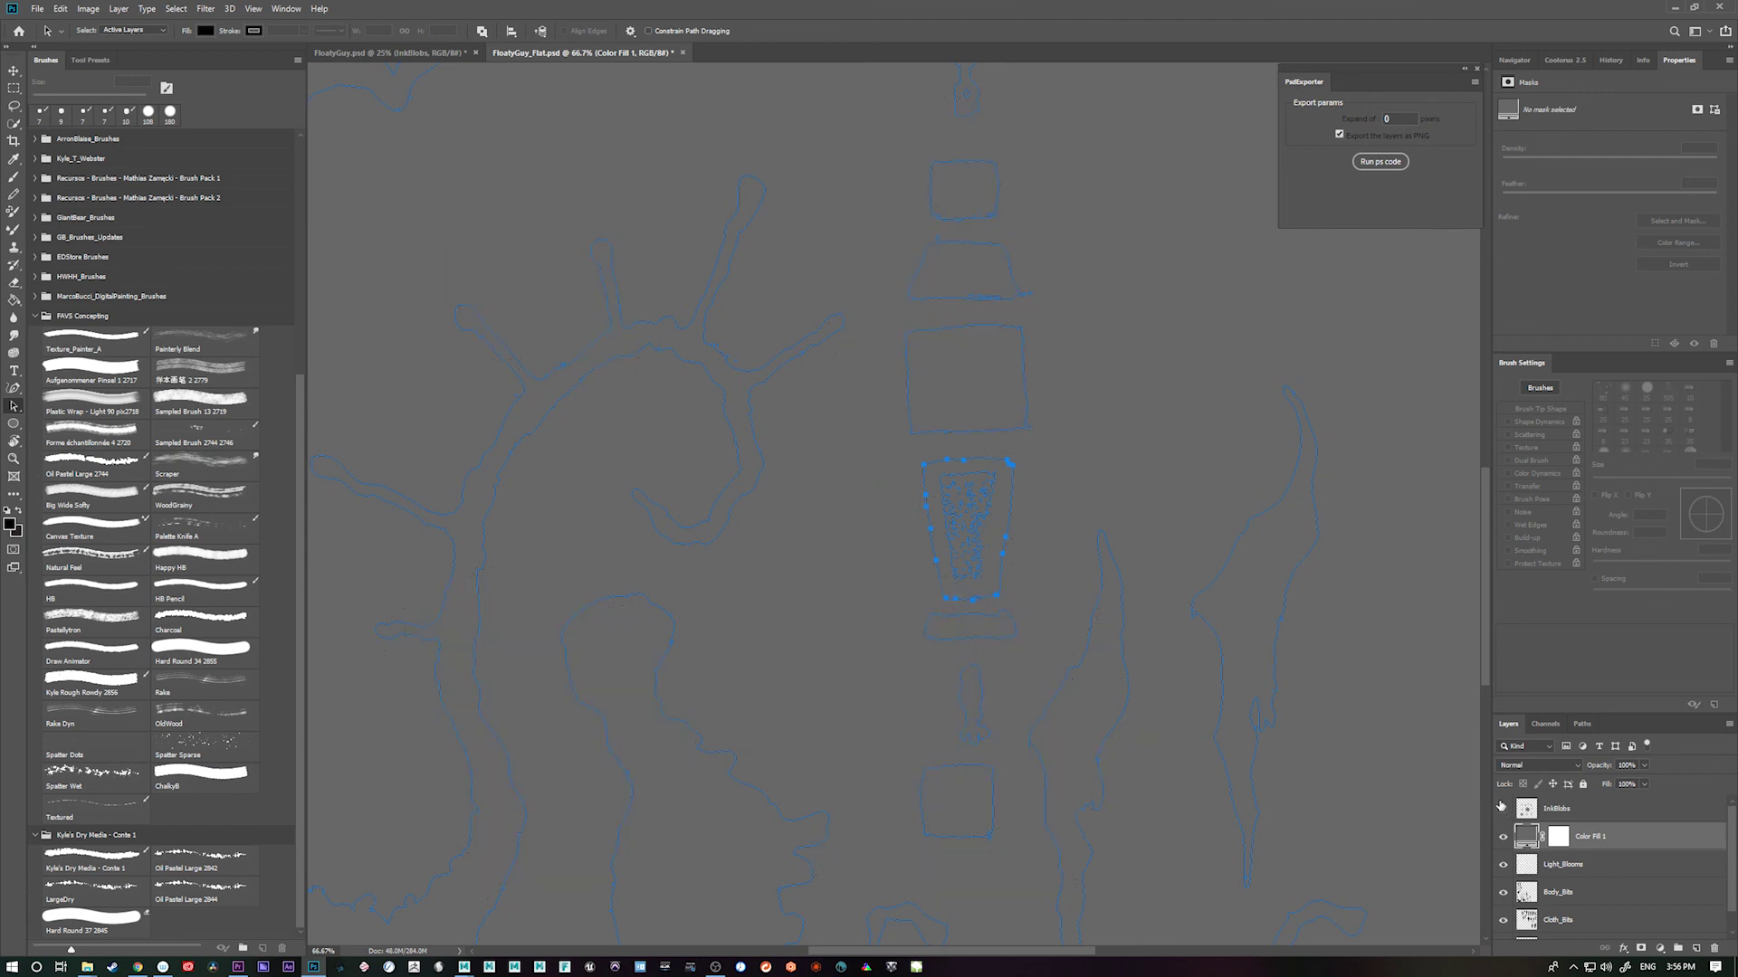
{"action": "left_click", "coordinate": [1582, 724]}
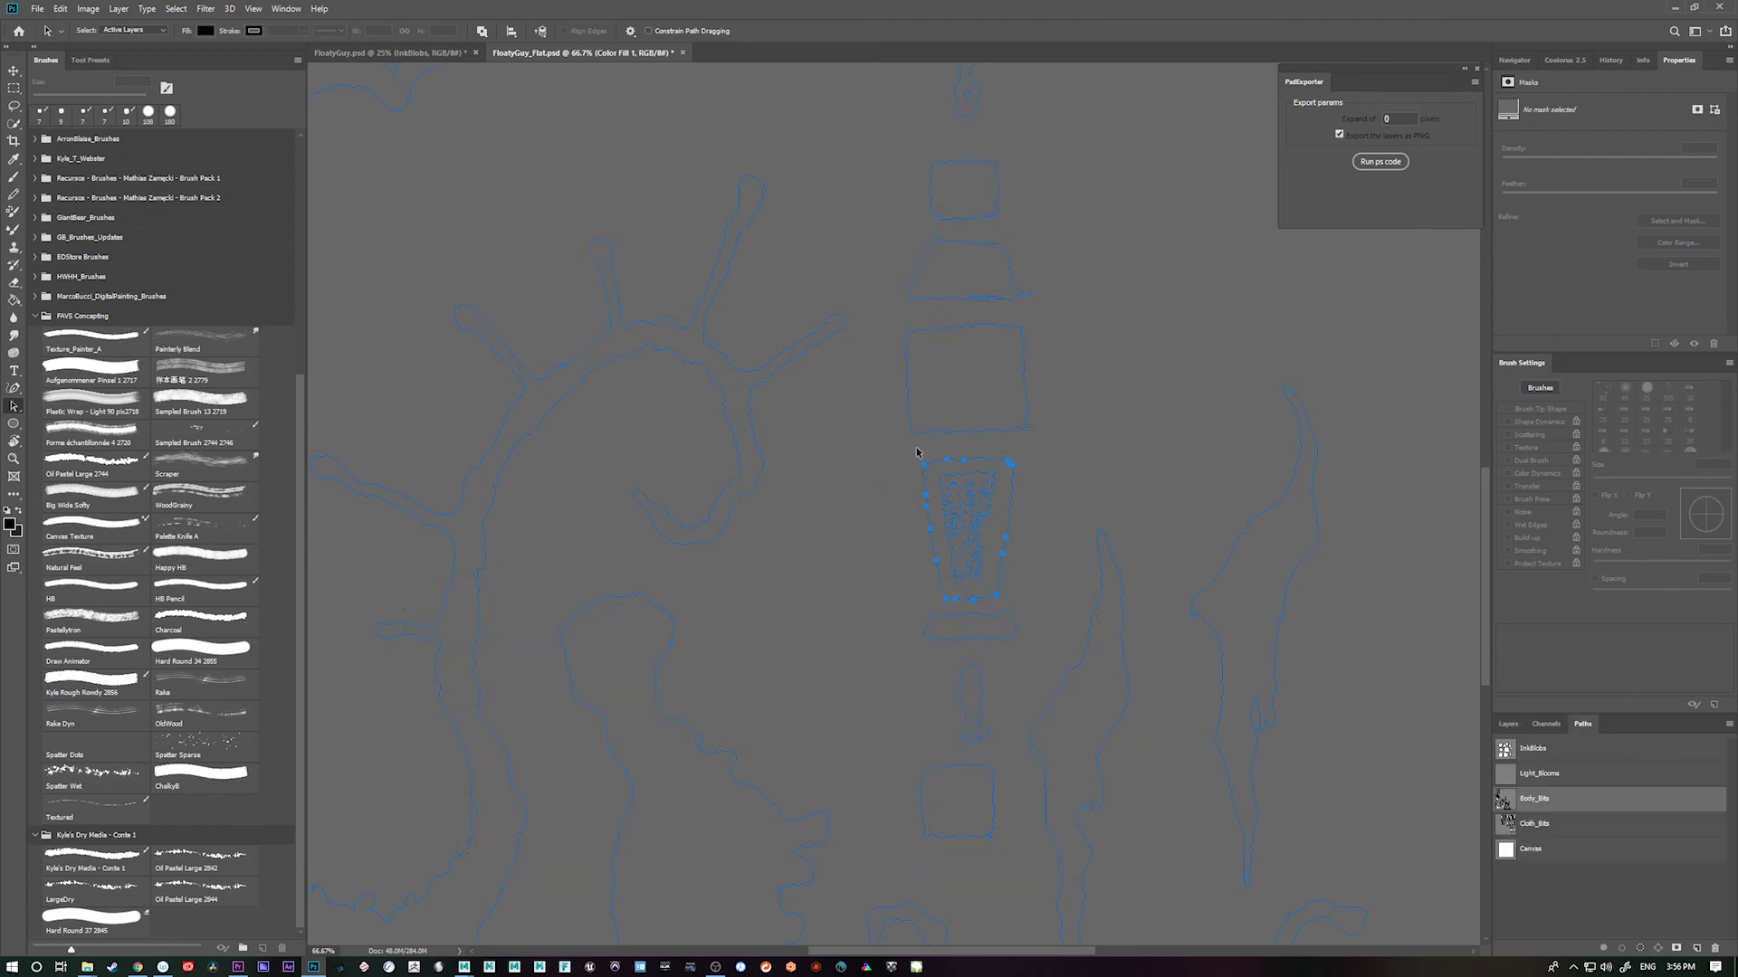
{"action": "left_click_drag", "start_coordinate": [870, 450], "coordinate": [1071, 600]}
{"action": "key", "text": "ctrl+minus"}
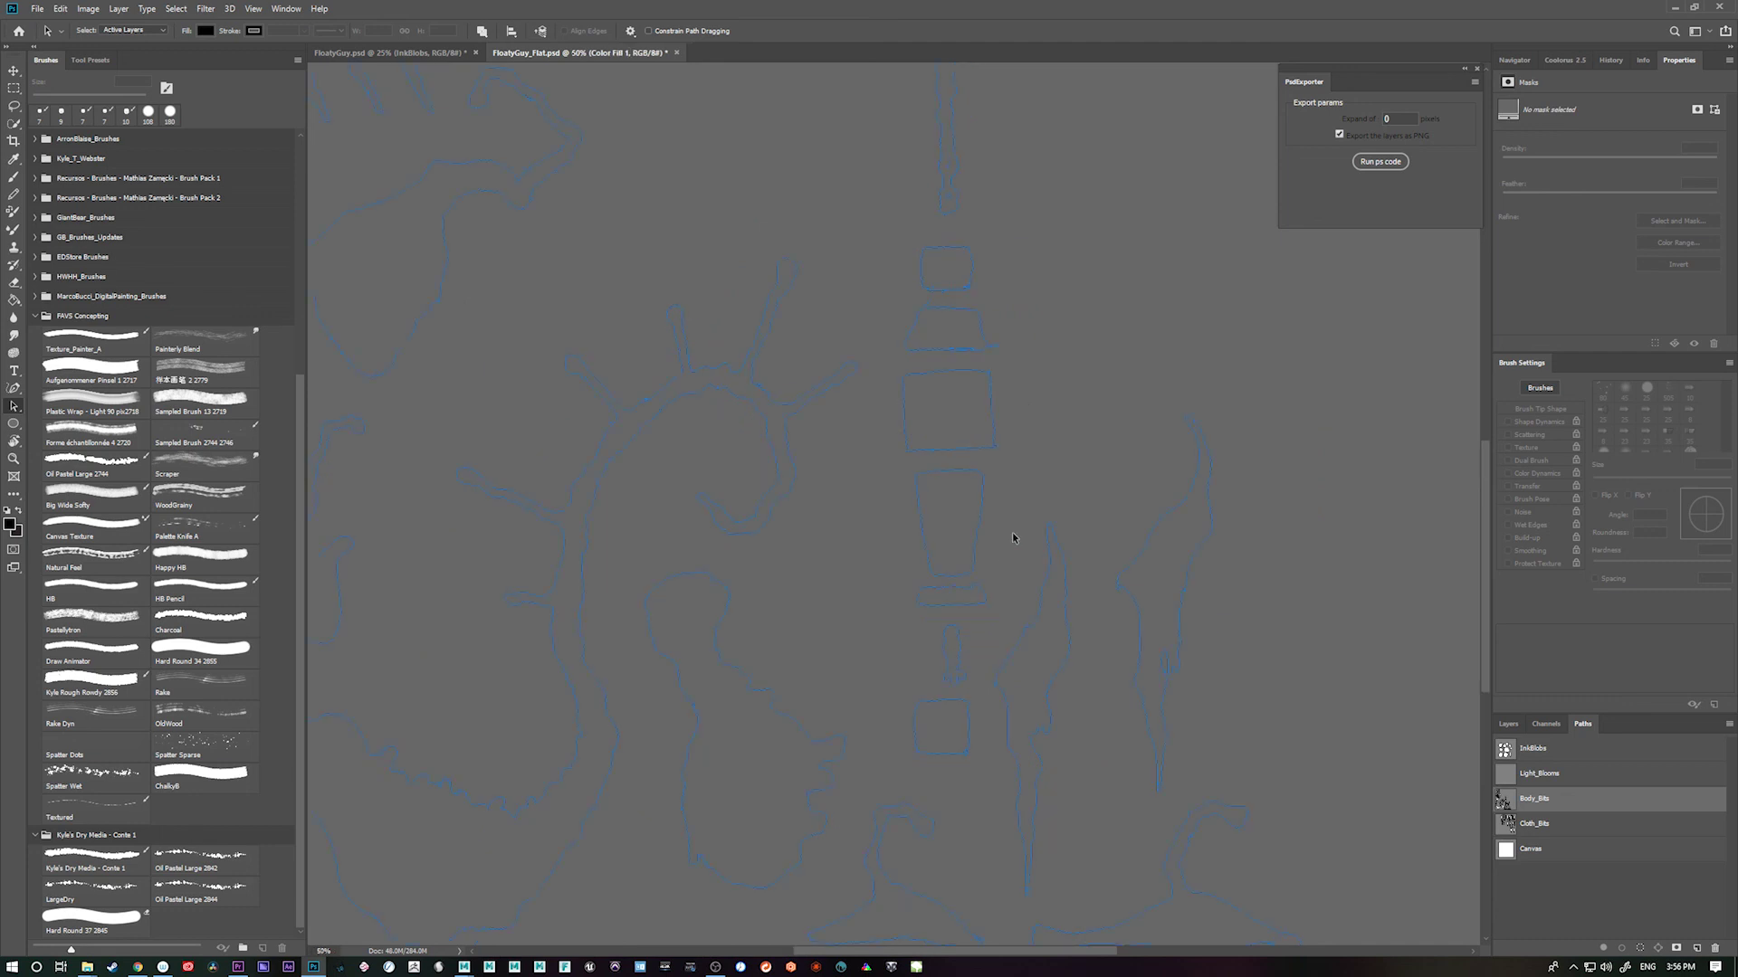